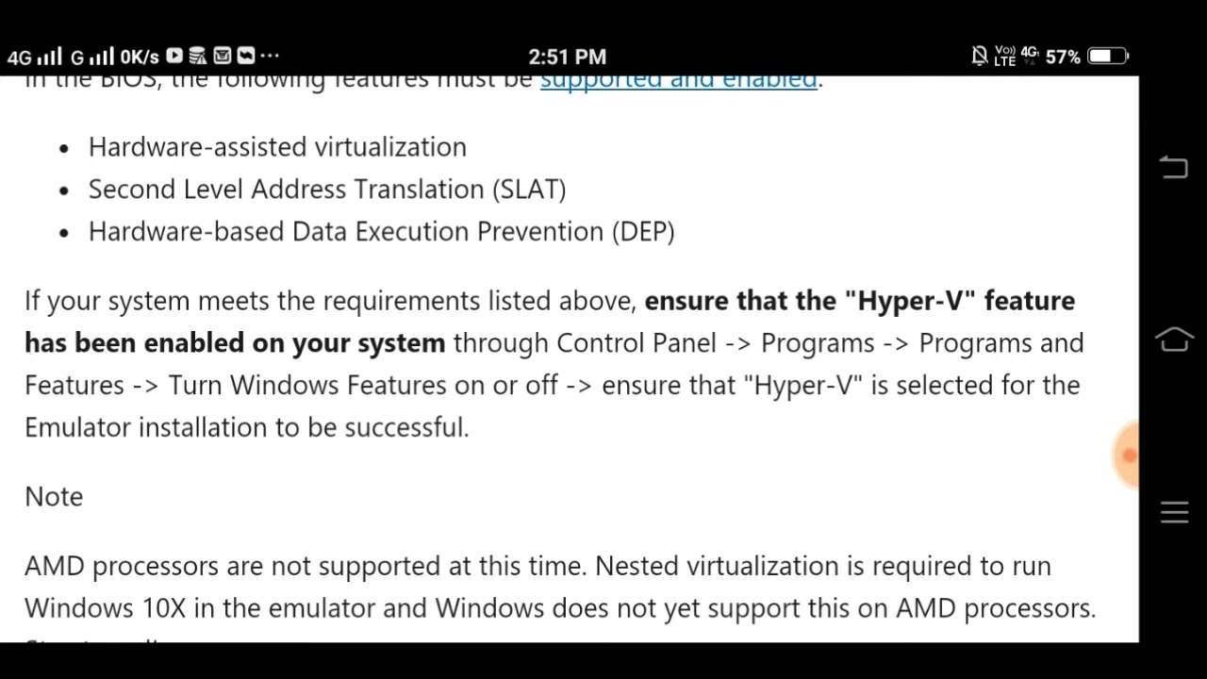
- Outline the paragraph about enabling the Hyper-V feature with the orange brush, then close the drawing tool
mouse_move(38, 247)
mouse_down()
mouse_move(5, 405)
mouse_move(26, 460)
mouse_move(74, 477)
mouse_move(724, 462)
mouse_move(1053, 424)
mouse_up()
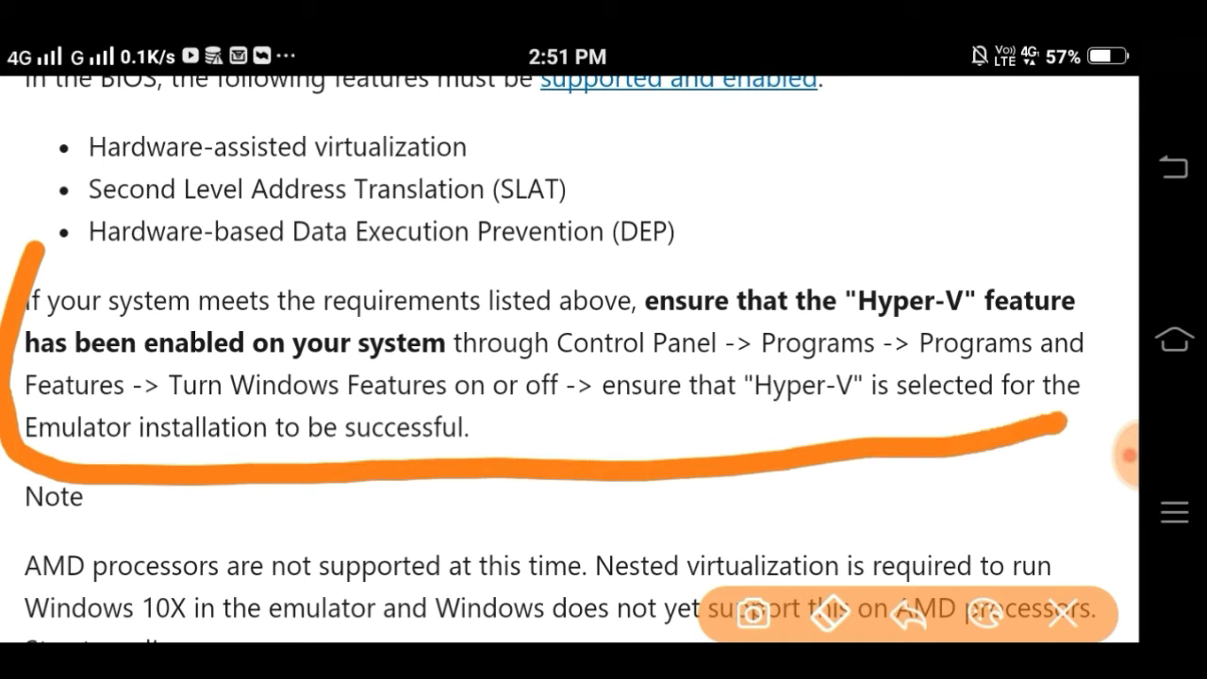
mouse_move(1063, 420)
mouse_down()
mouse_move(1109, 405)
mouse_move(1124, 356)
mouse_move(1069, 232)
mouse_move(928, 215)
mouse_move(851, 223)
mouse_move(677, 272)
mouse_move(53, 255)
mouse_up()
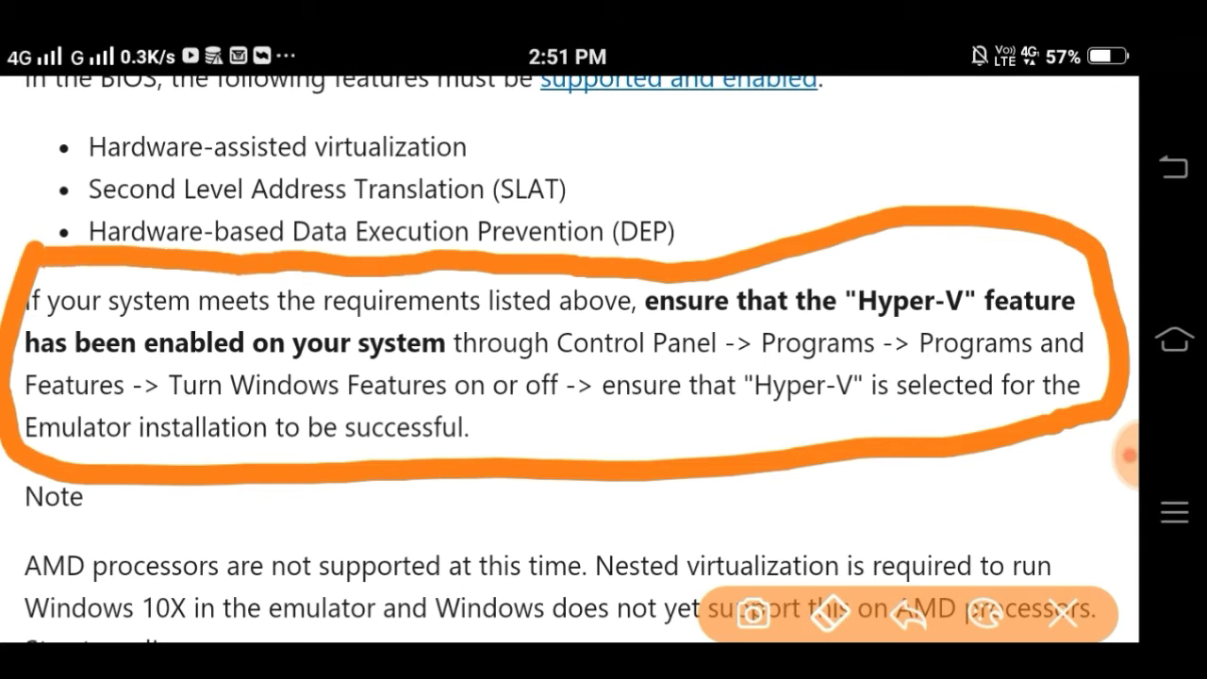
click(1063, 610)
- Mark the note about AMD processors not being supported with the drawing brush
scroll(581, 362, down, 5)
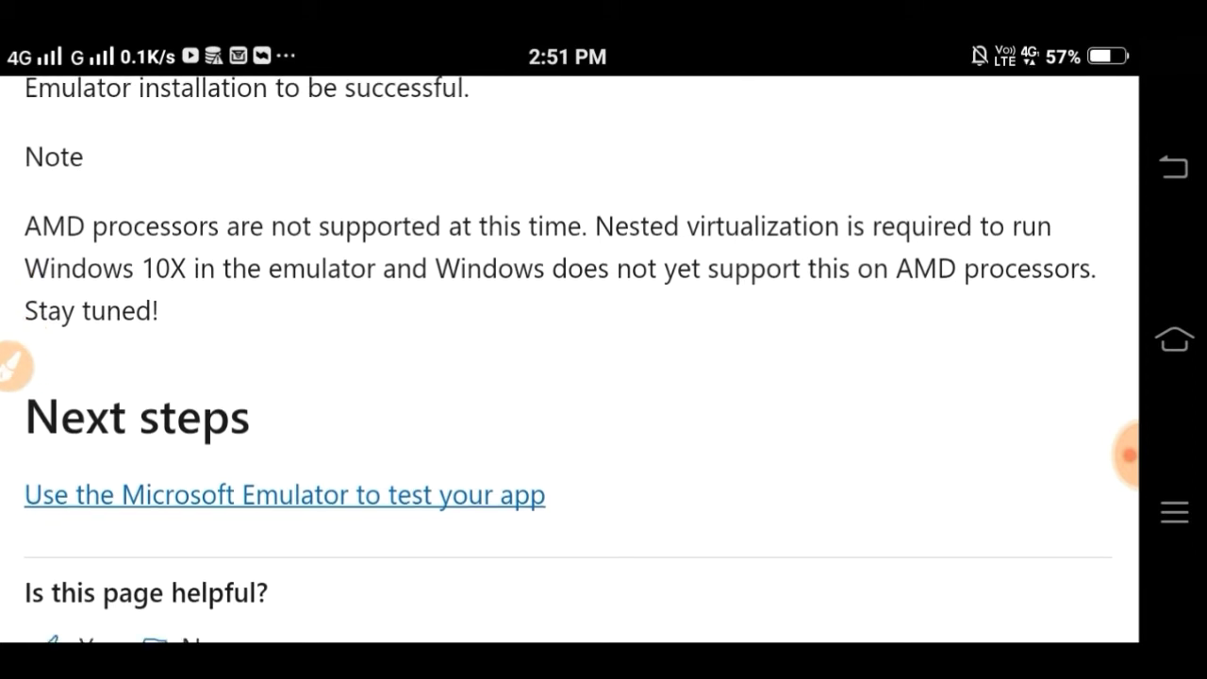
click(19, 366)
mouse_move(111, 151)
mouse_down()
mouse_move(36, 130)
mouse_move(2, 169)
mouse_move(45, 206)
mouse_move(124, 198)
mouse_move(173, 167)
mouse_move(106, 139)
mouse_up()
mouse_move(201, 332)
mouse_down()
mouse_move(234, 375)
mouse_move(354, 338)
mouse_move(442, 330)
mouse_up()
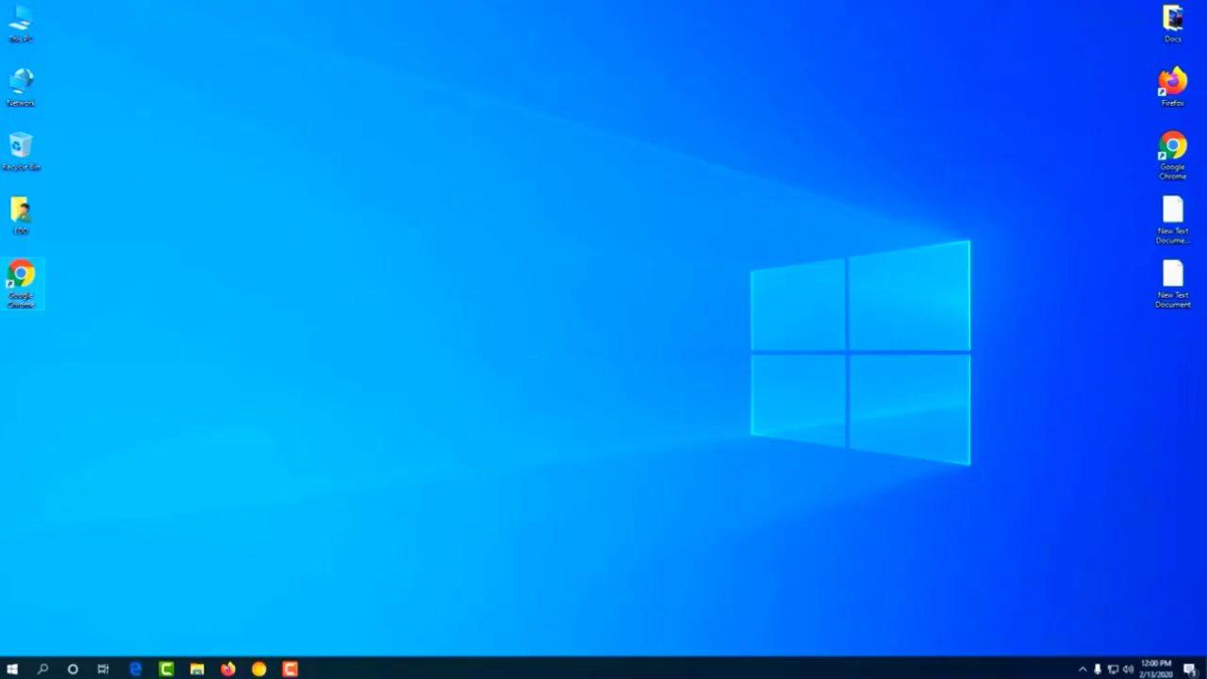
- Search Windows for "store" and open Microsoft Store
click(35, 670)
text(store)
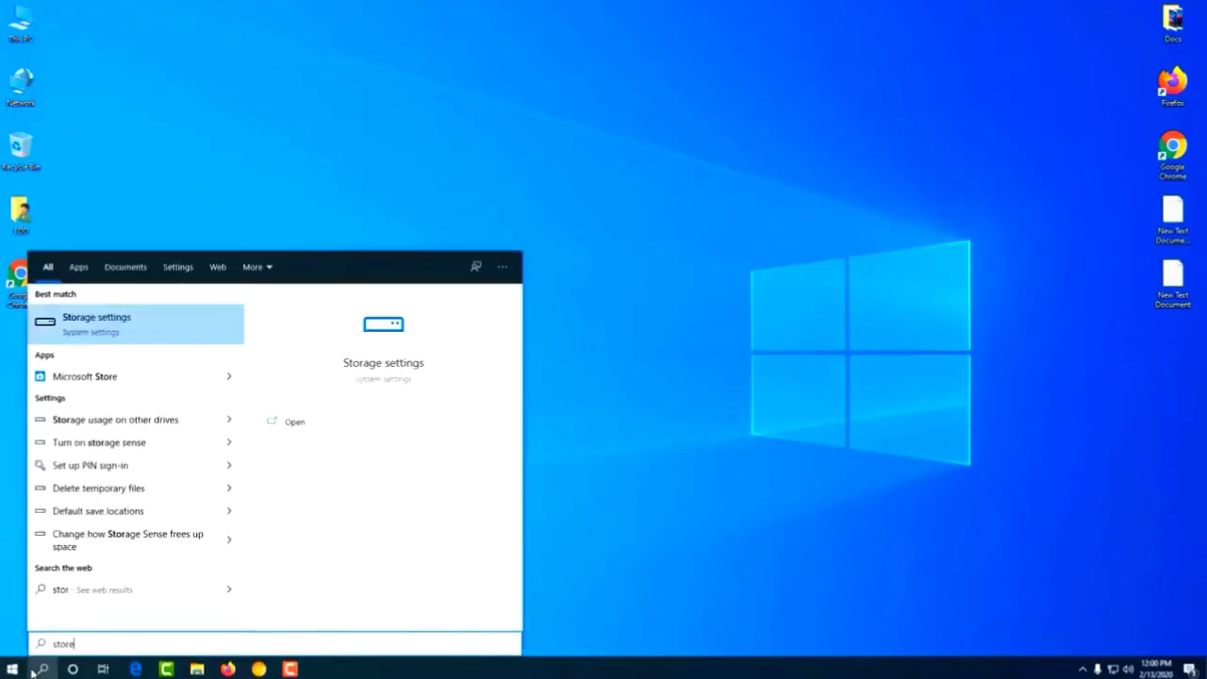
click(102, 315)
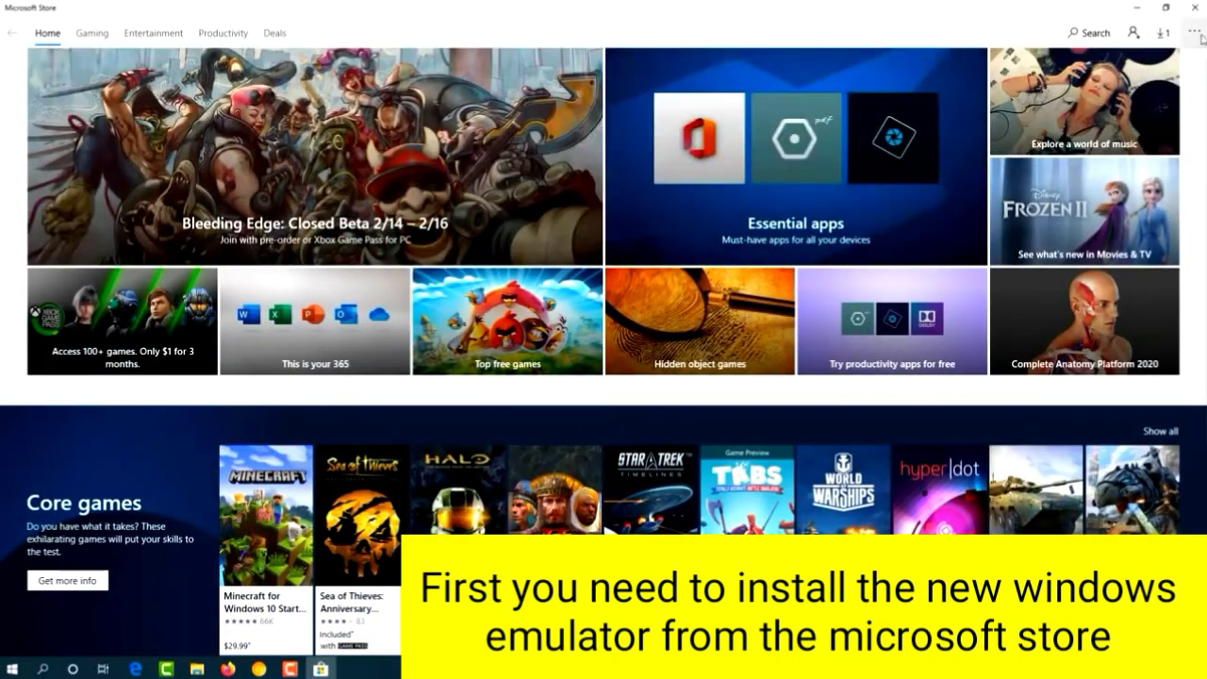
- Search the store for "microsoft emulator" and open the Microsoft Emulator product page
click(1081, 35)
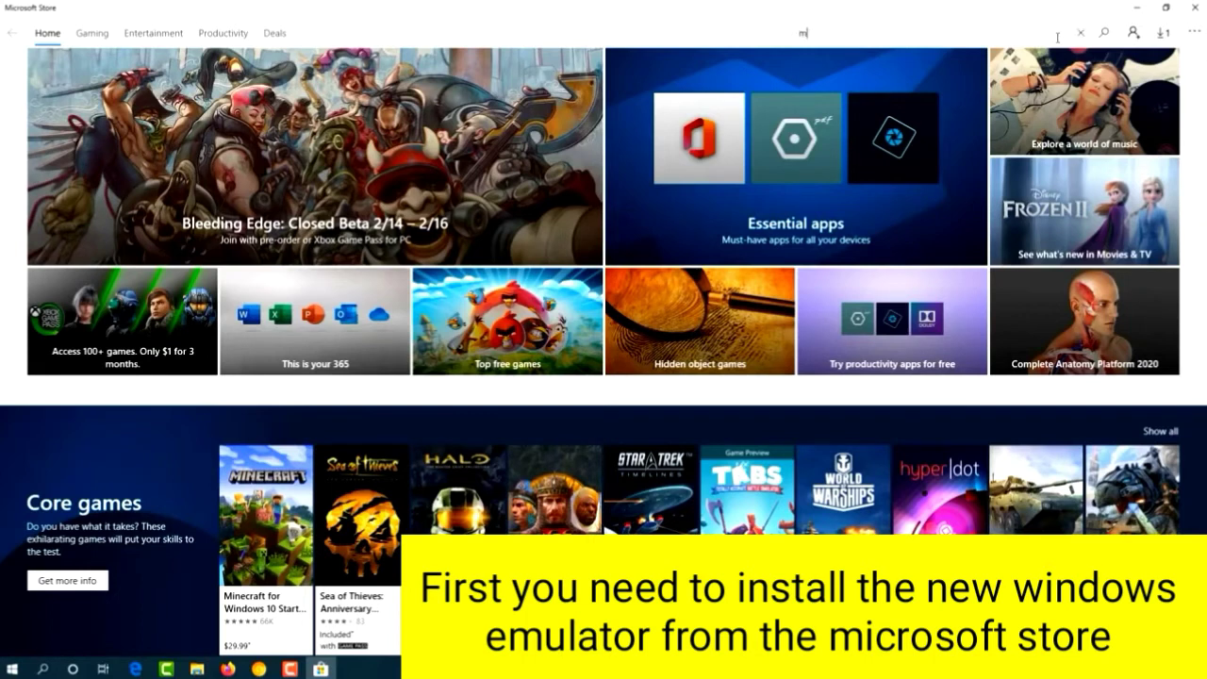
text(microsoft emulator)
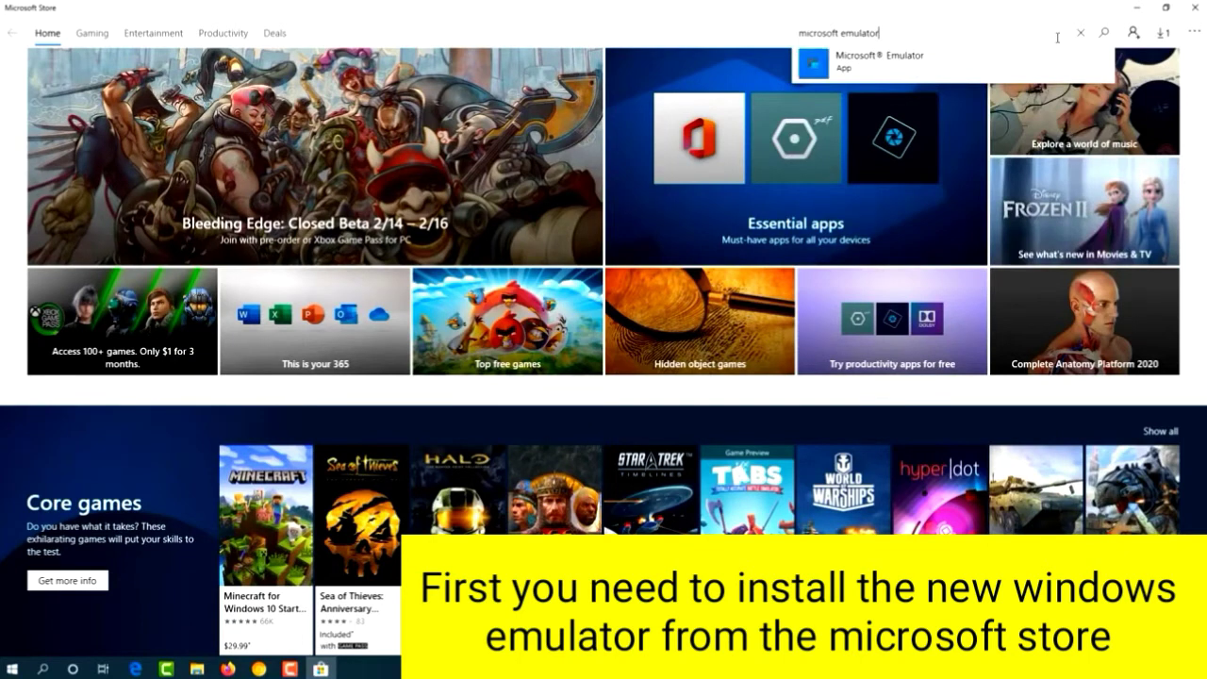
click(991, 68)
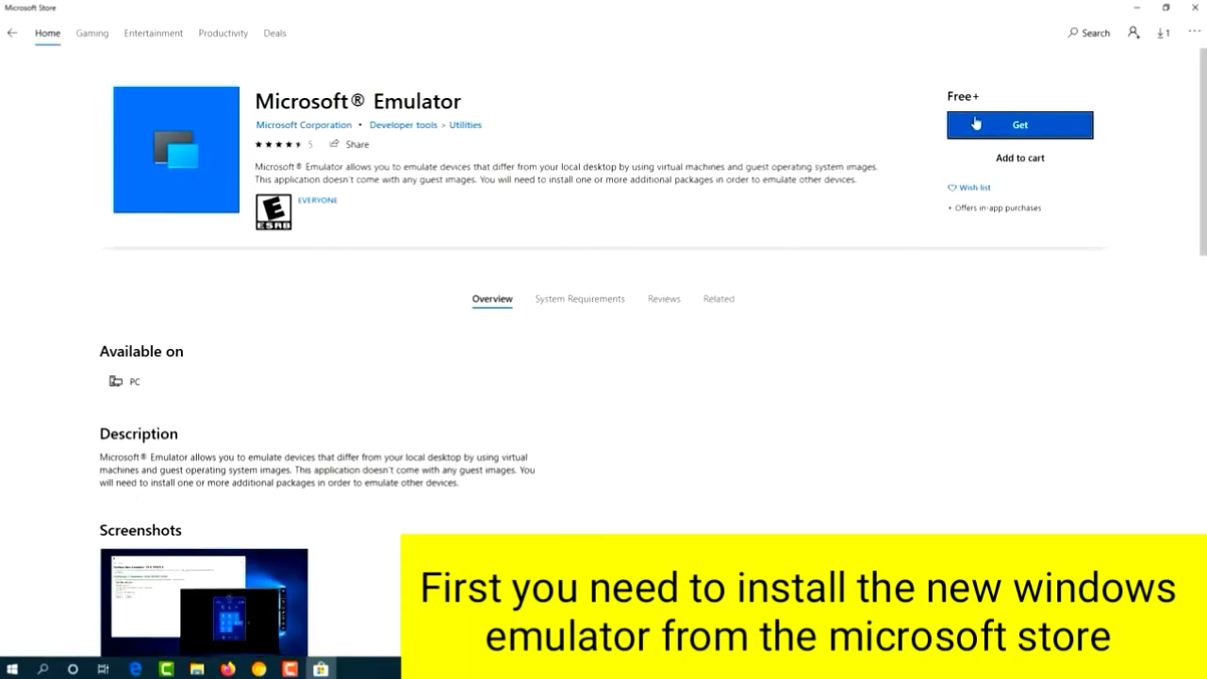
- Get and install the free Microsoft Emulator app, then close the store window
click(964, 123)
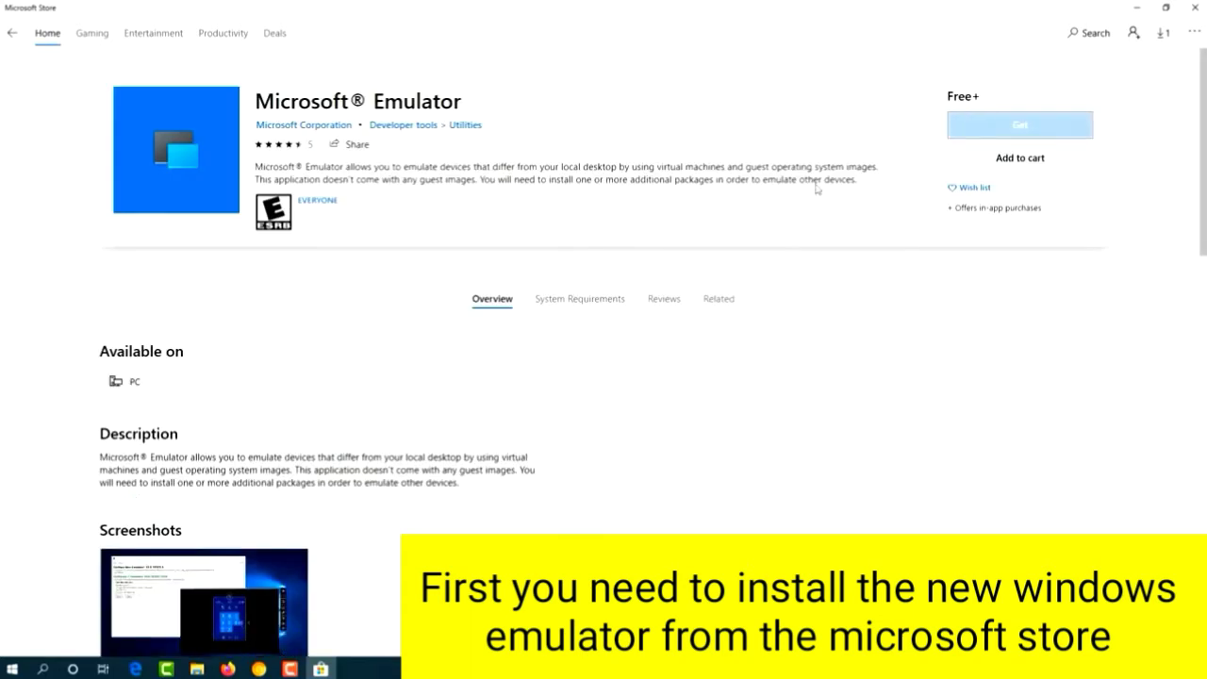
click(525, 360)
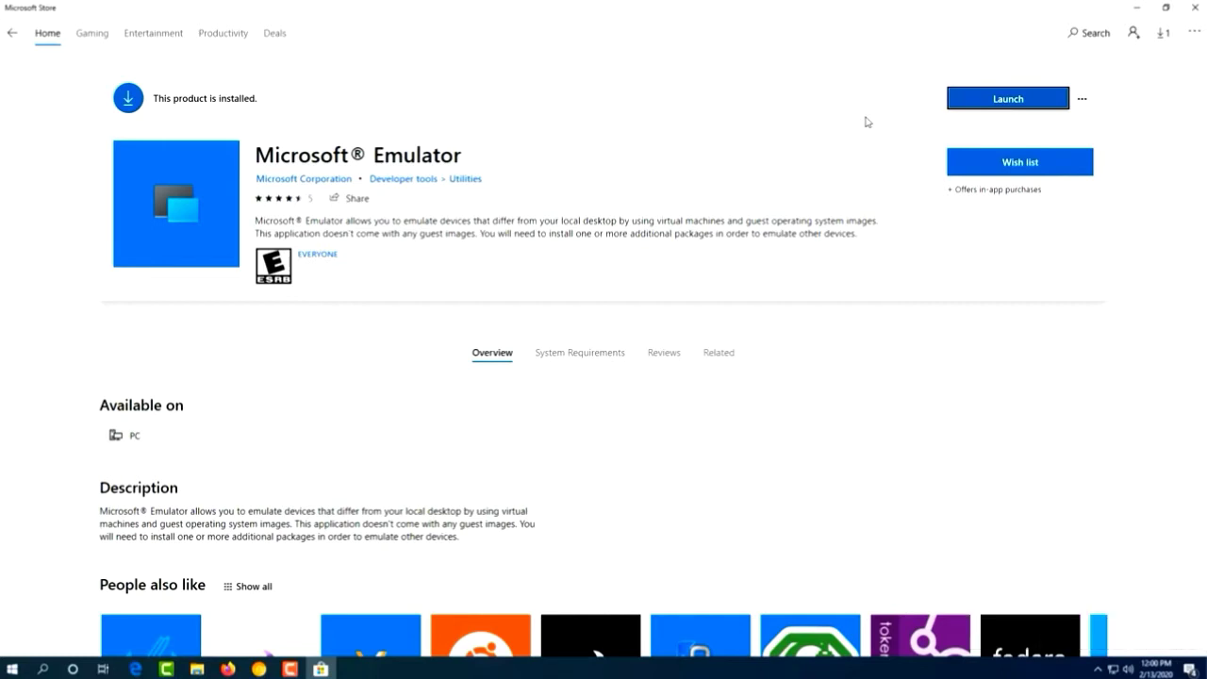
click(1126, 9)
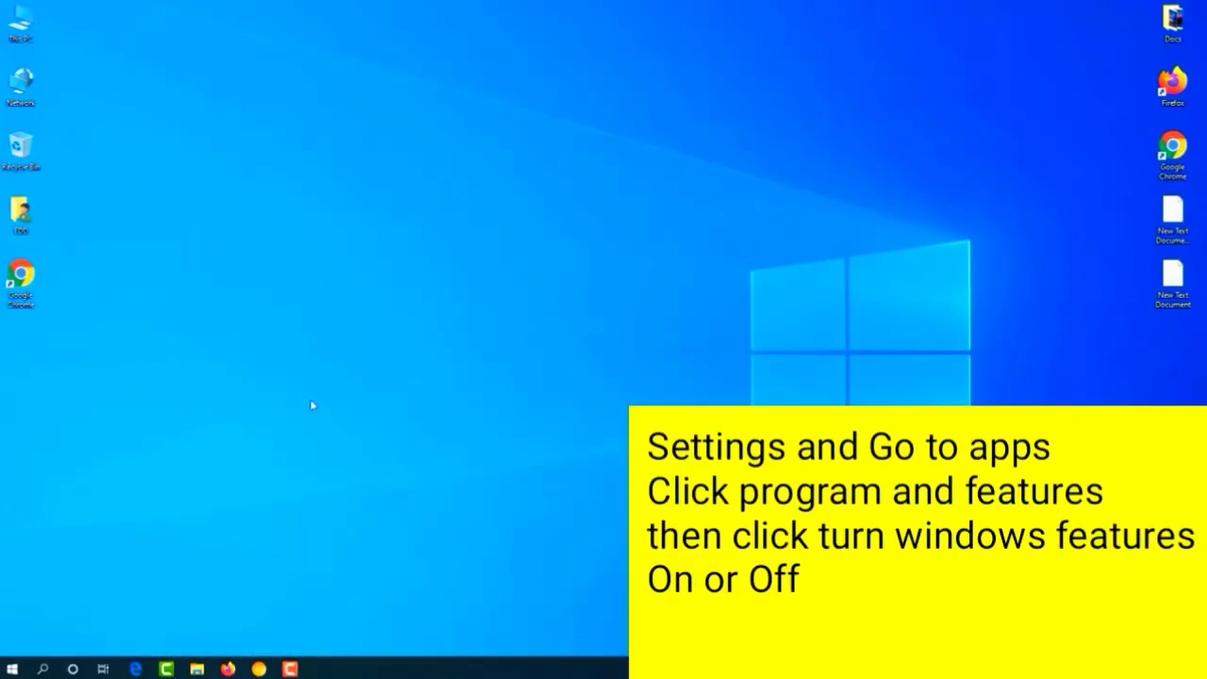
- Open the Windows Features dialog by way of the Apps settings and Programs and Features
click(11, 669)
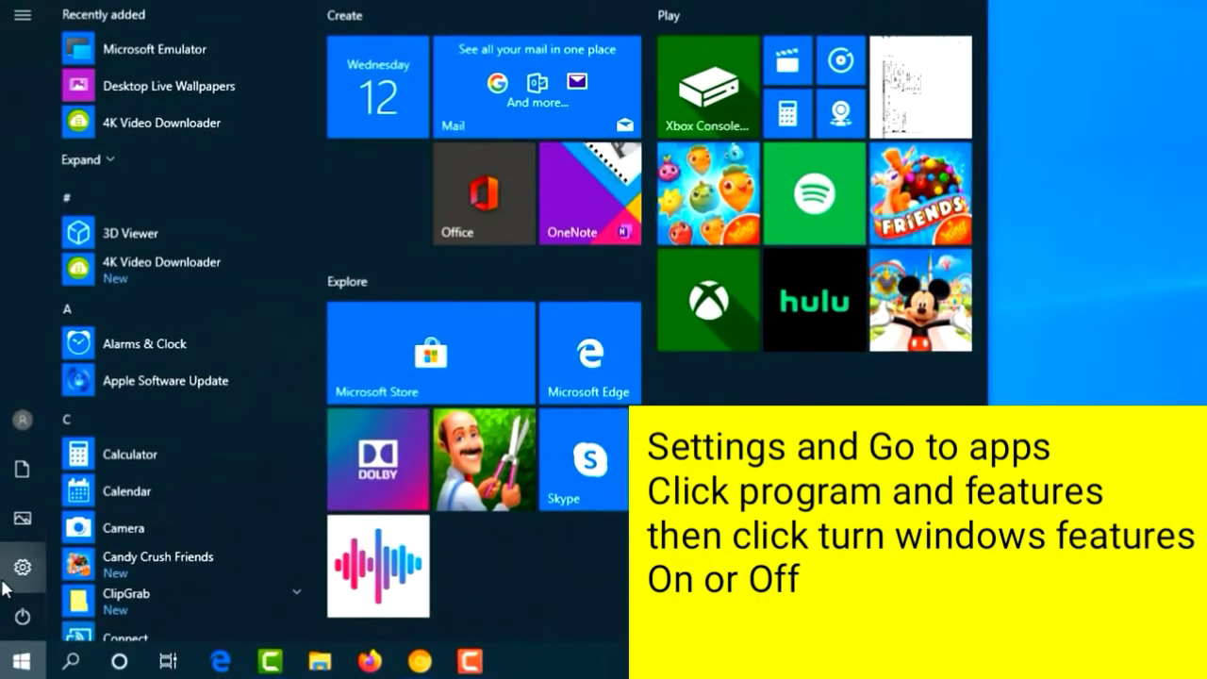
click(12, 614)
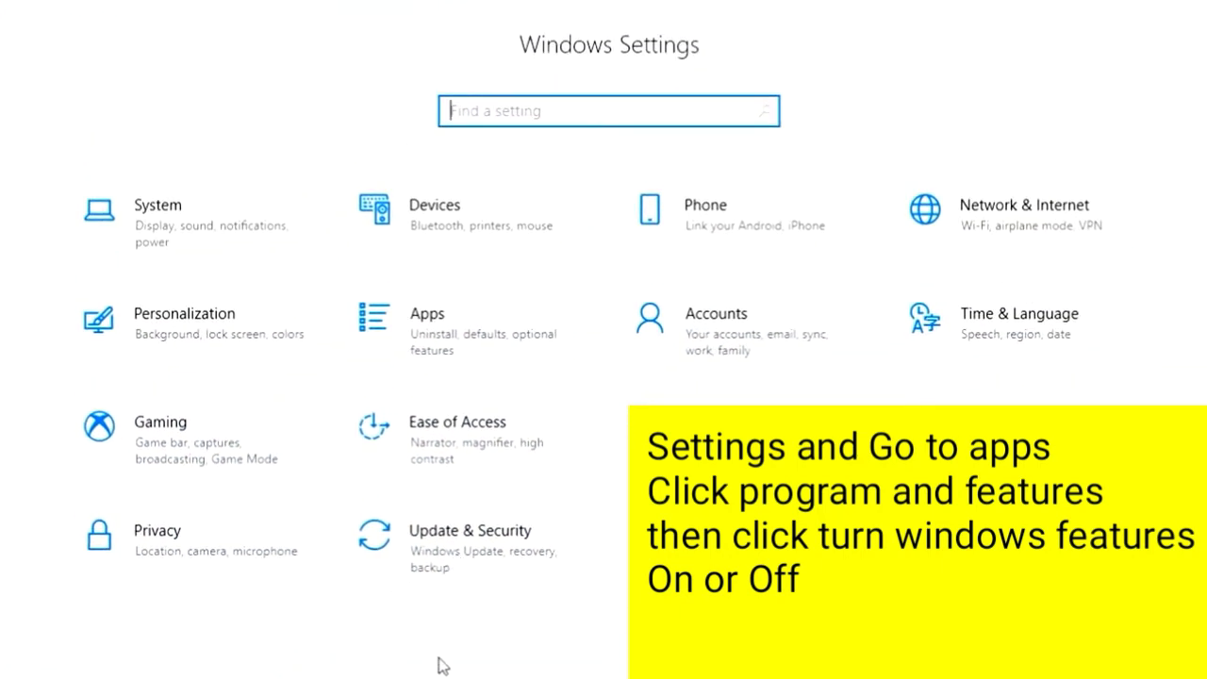
click(402, 324)
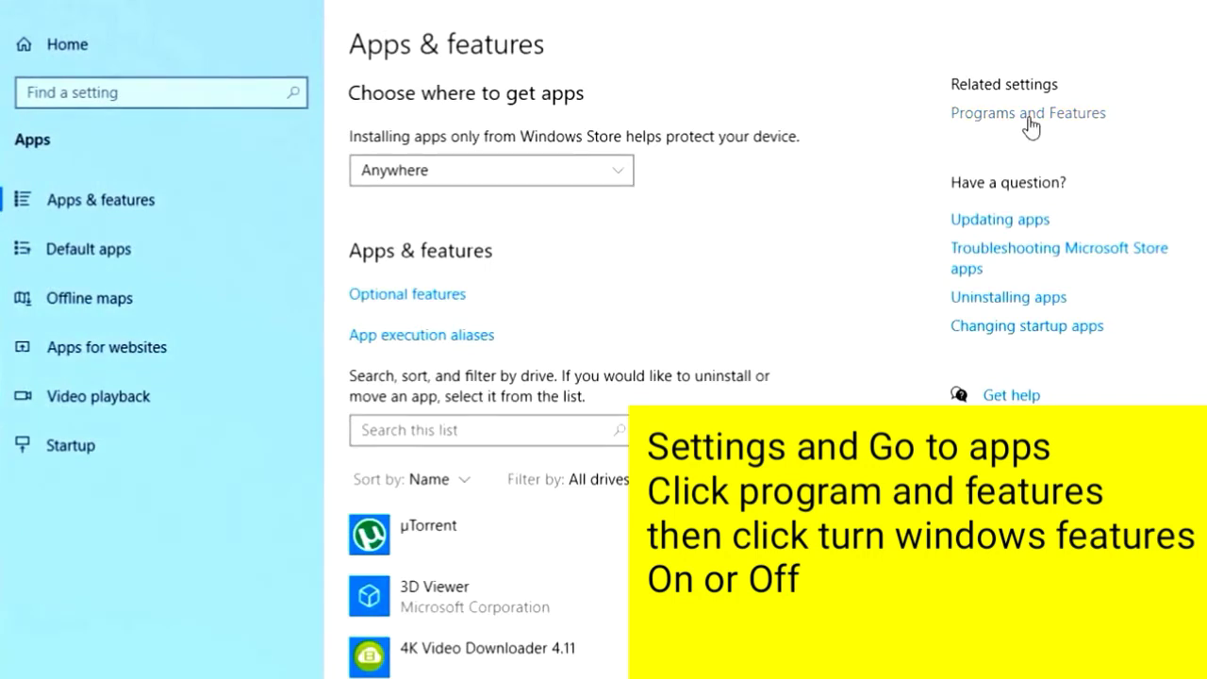
click(1028, 119)
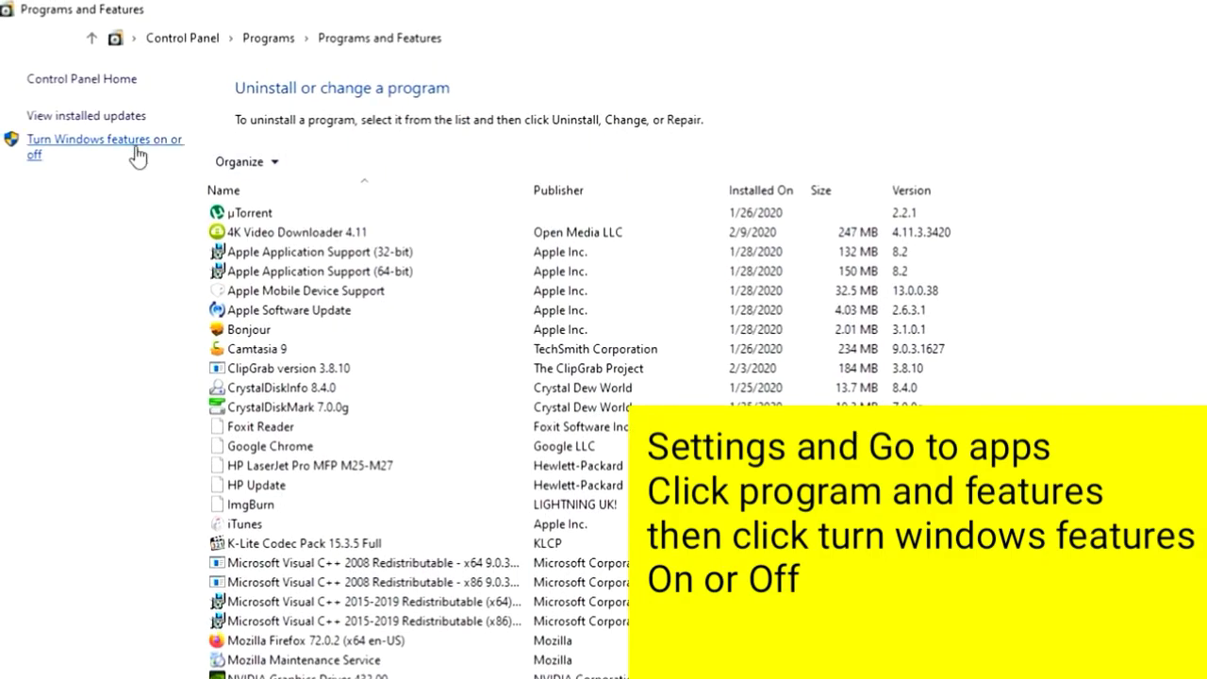
click(137, 153)
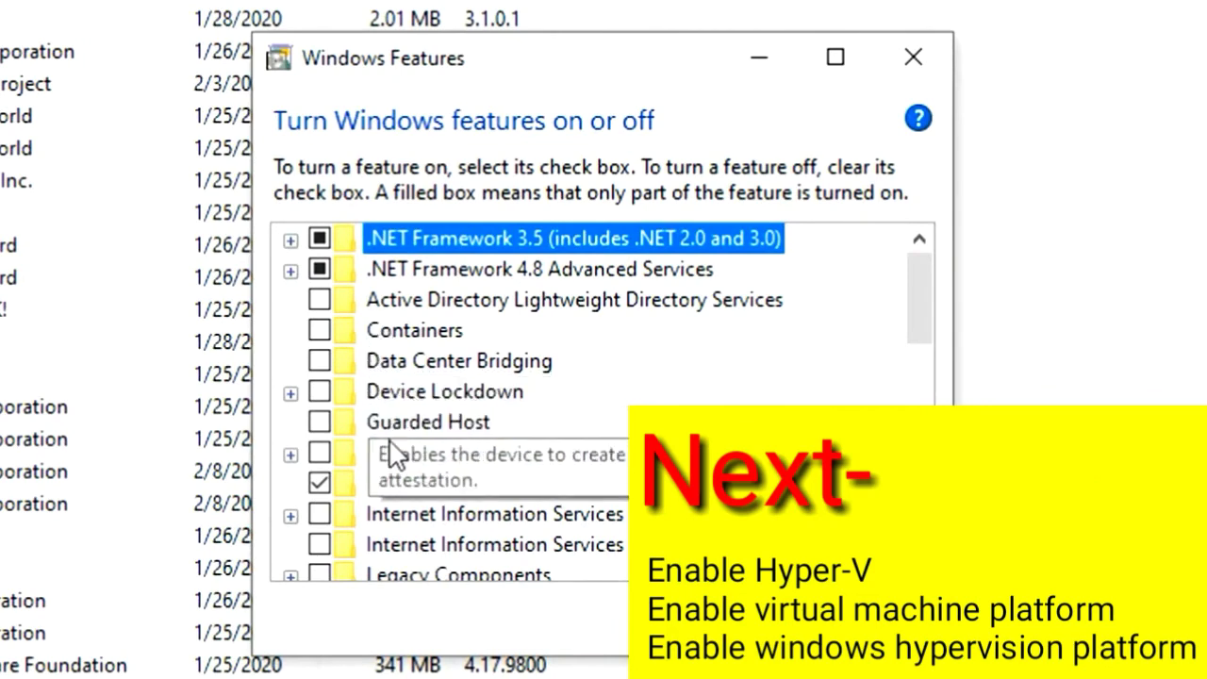
- Enable the Hyper-V, Virtual Machine Platform and Windows Hypervisor Platform features
scroll(412, 483, down, 1)
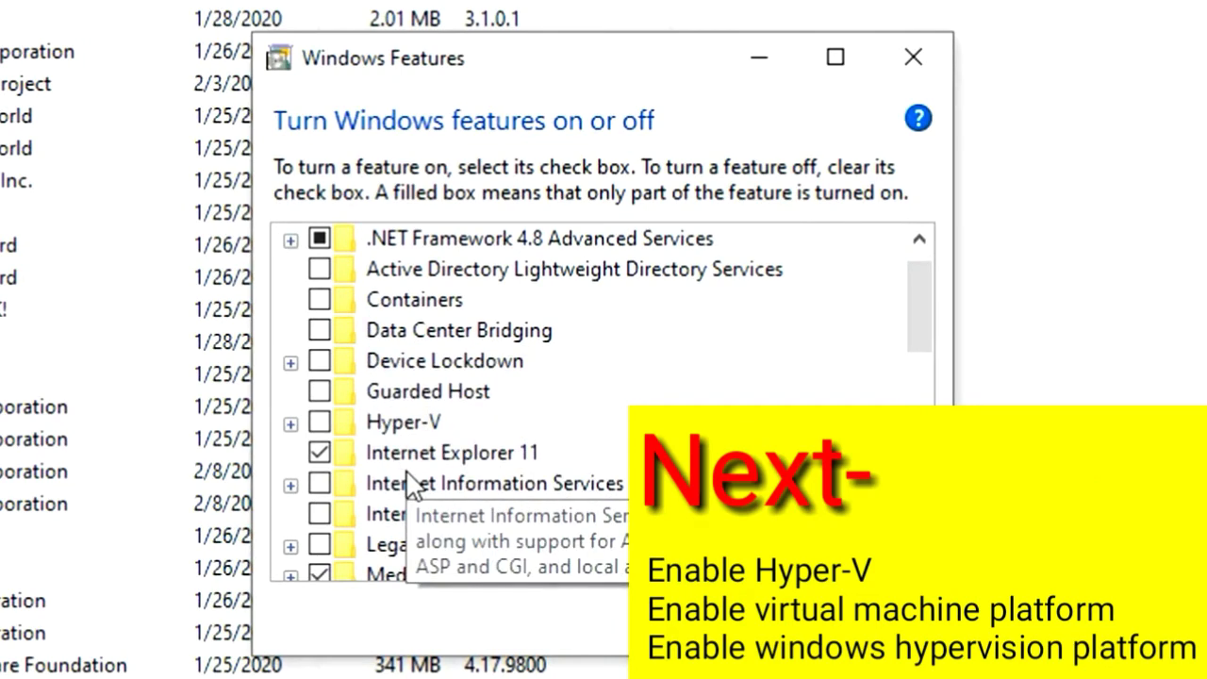
click(319, 421)
scroll(382, 472, down, 2)
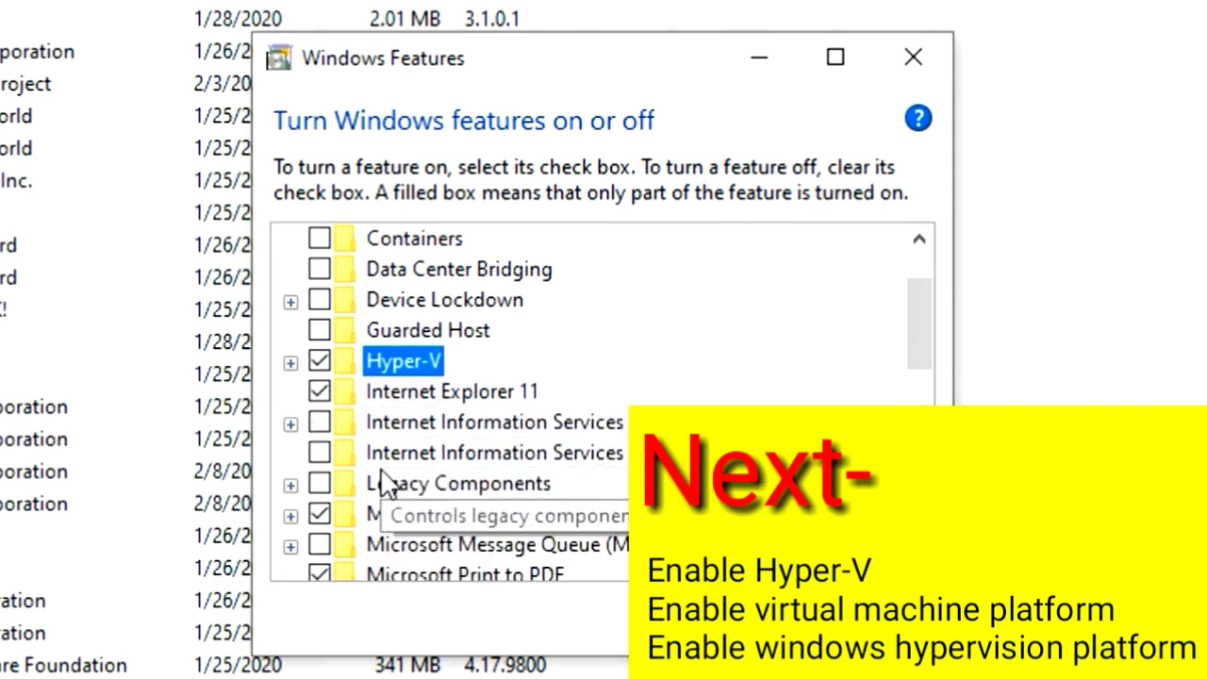
scroll(382, 483, down, 2)
scroll(382, 482, down, 1)
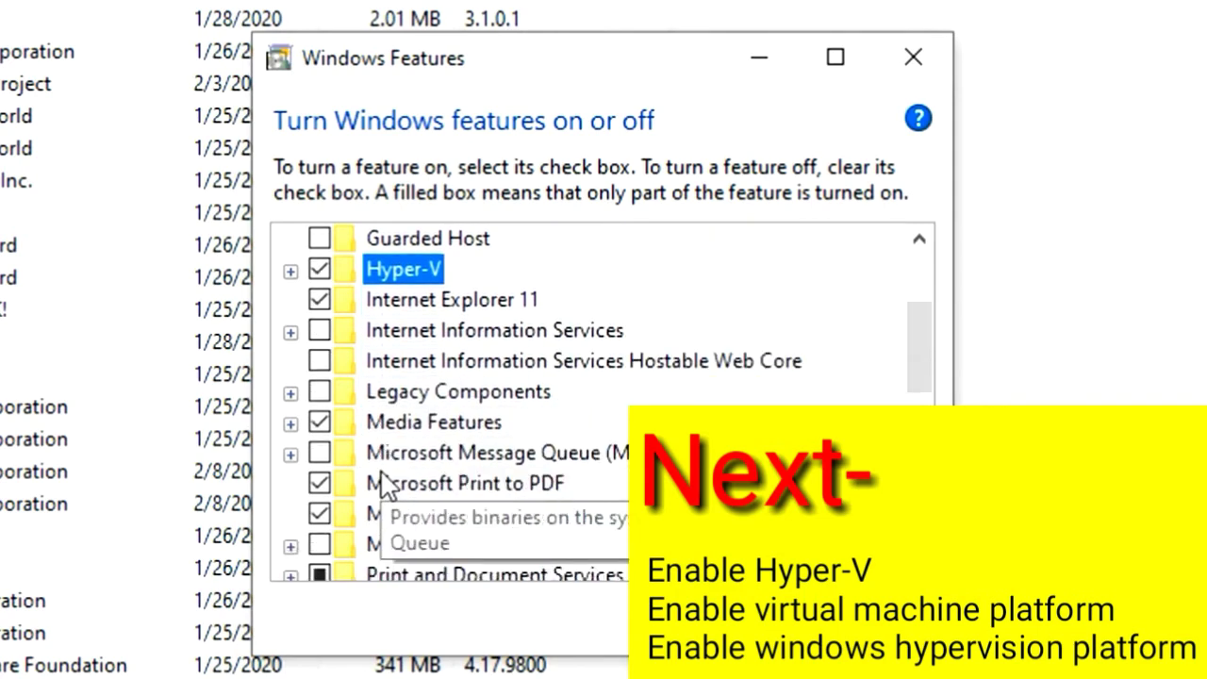
scroll(386, 484, down, 1)
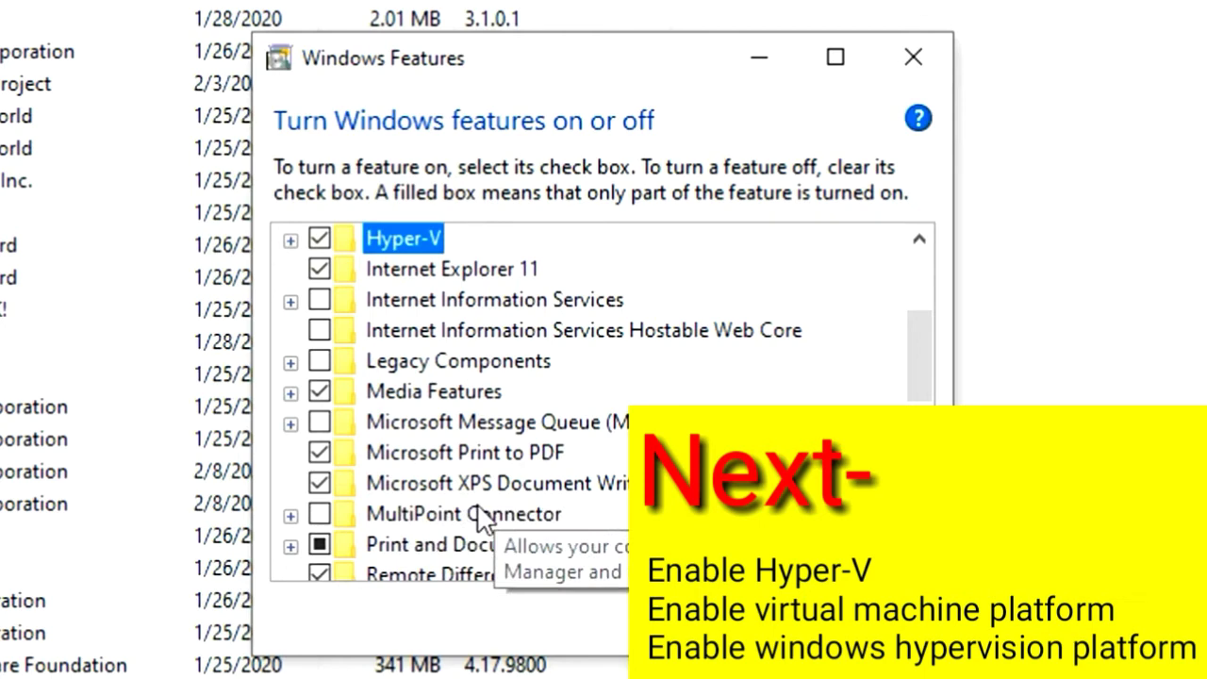
scroll(481, 519, down, 1)
scroll(482, 519, down, 5)
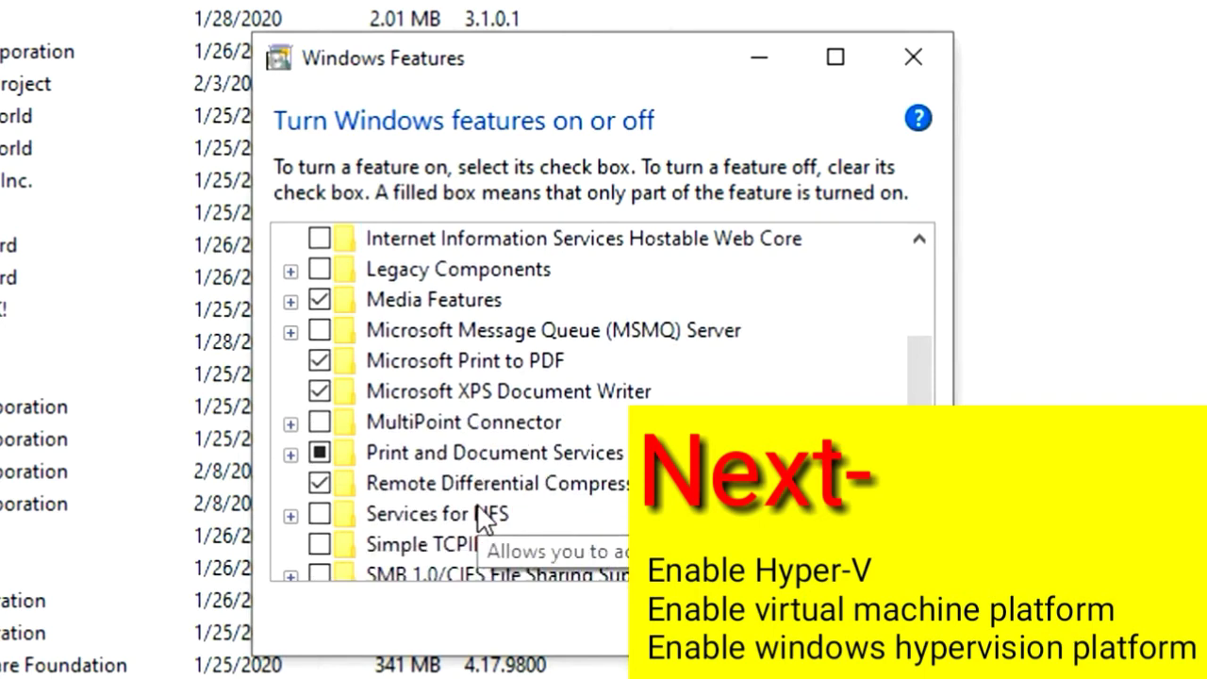
scroll(483, 520, down, 5)
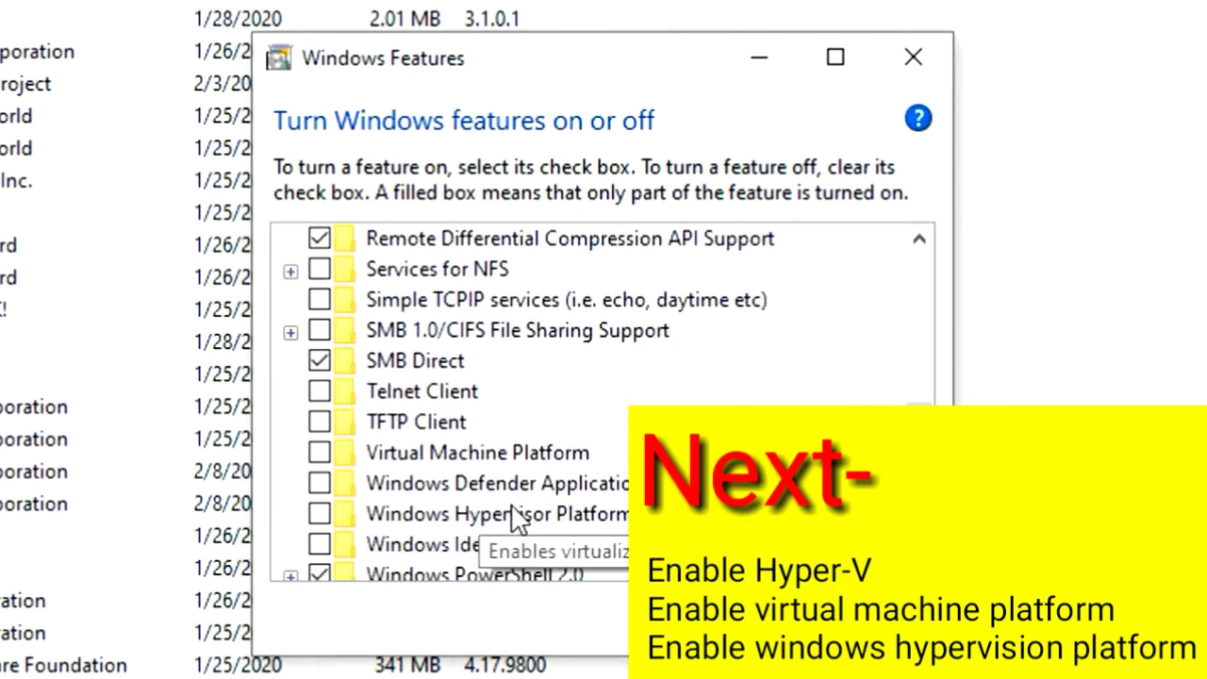
click(320, 455)
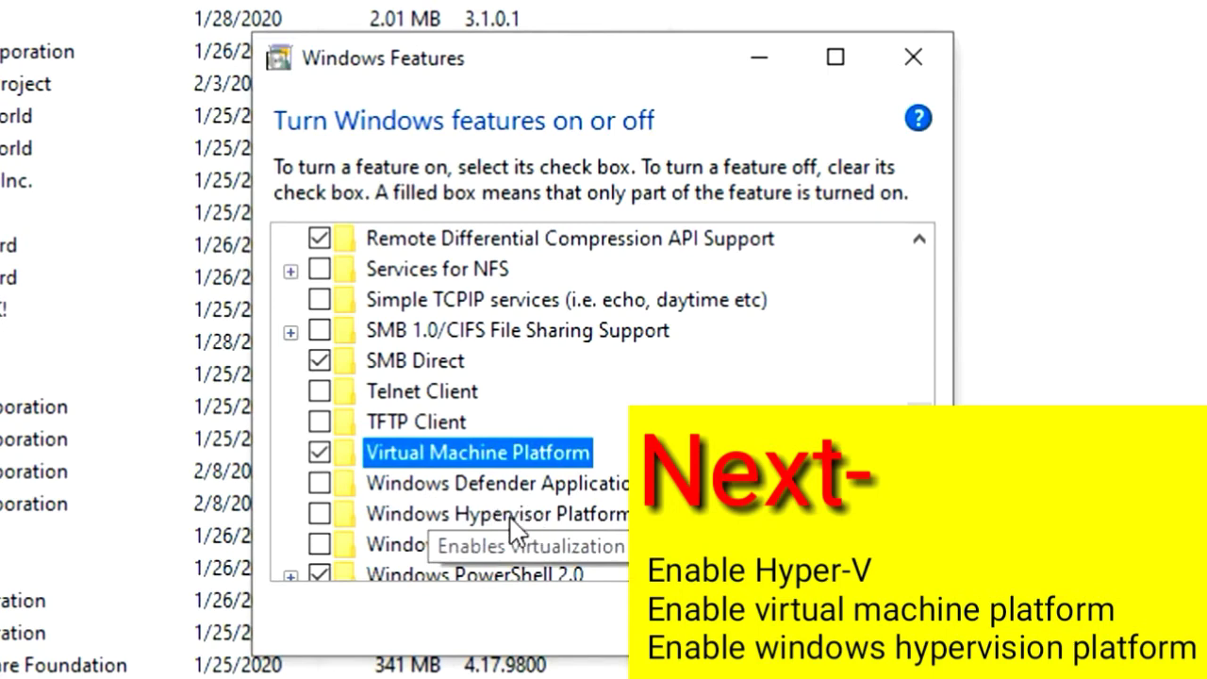
click(321, 515)
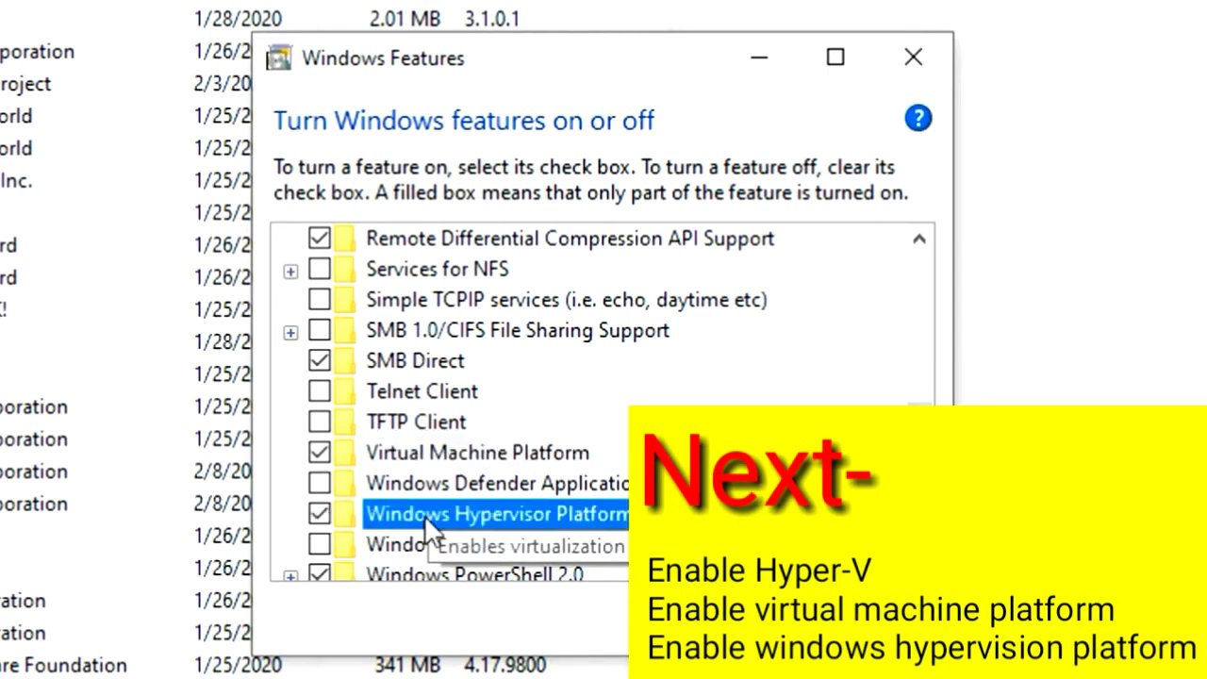
- Review the rest of the feature list, apply the Windows feature changes and restart the PC
scroll(462, 533, down, 1)
scroll(528, 547, down, 1)
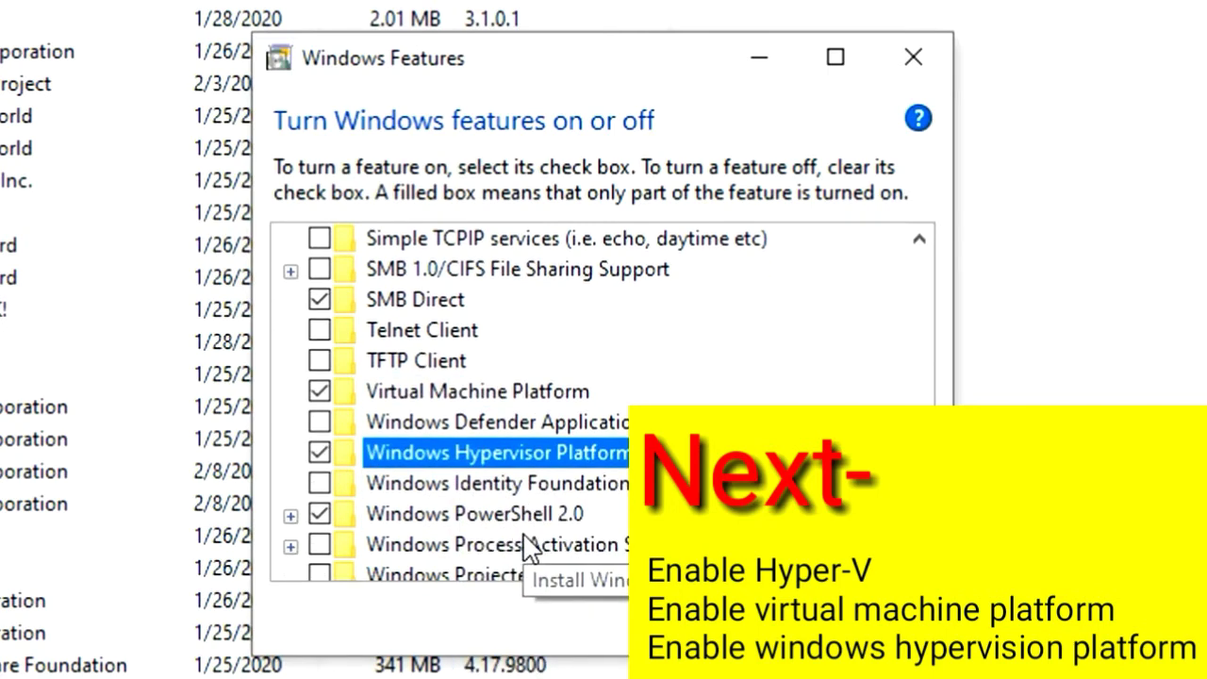
scroll(528, 547, down, 2)
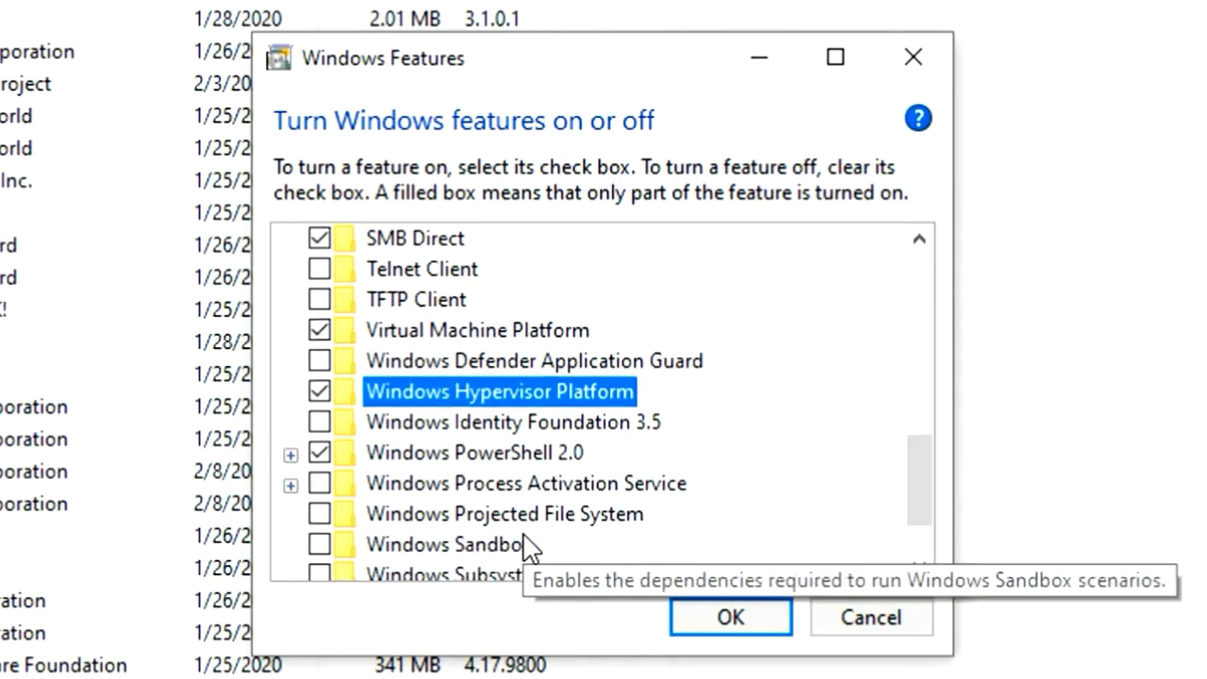
scroll(528, 547, down, 1)
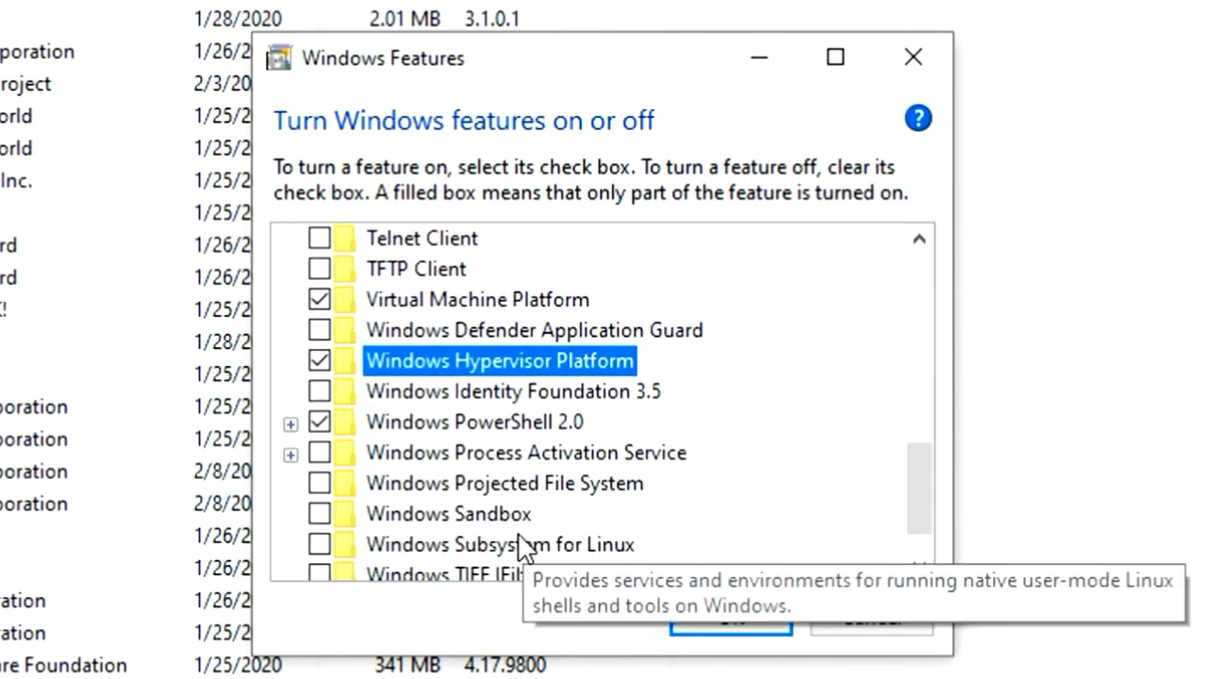
scroll(526, 547, down, 1)
scroll(526, 547, down, 1)
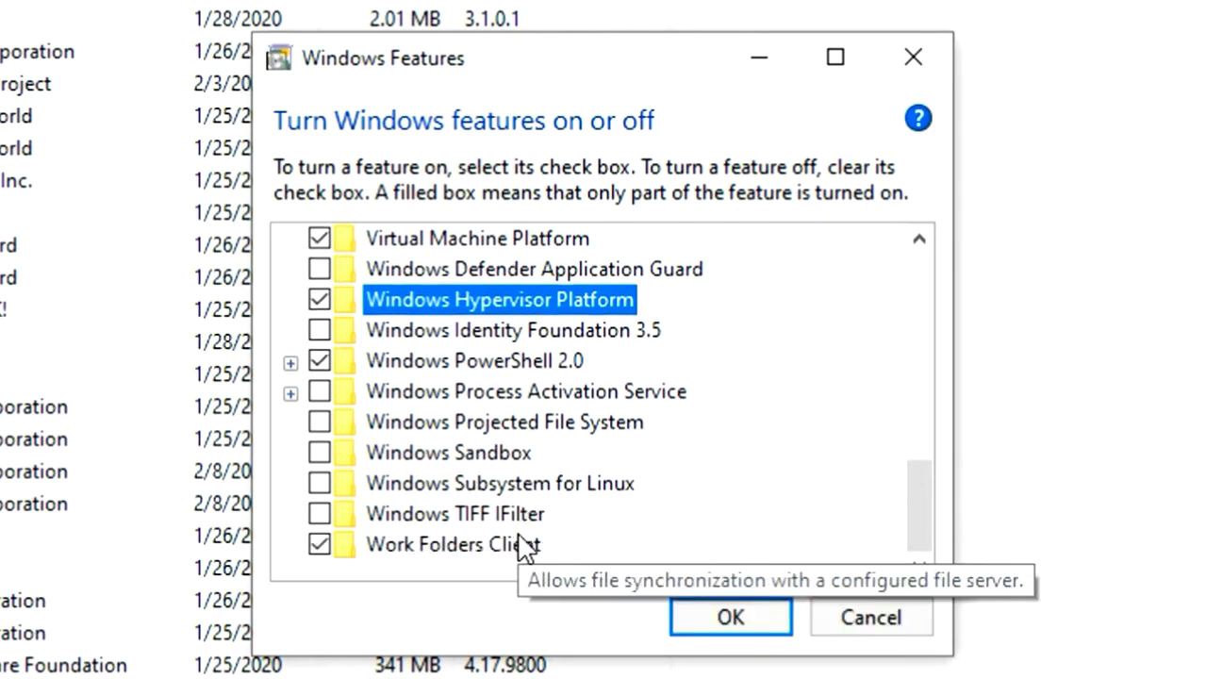
click(721, 618)
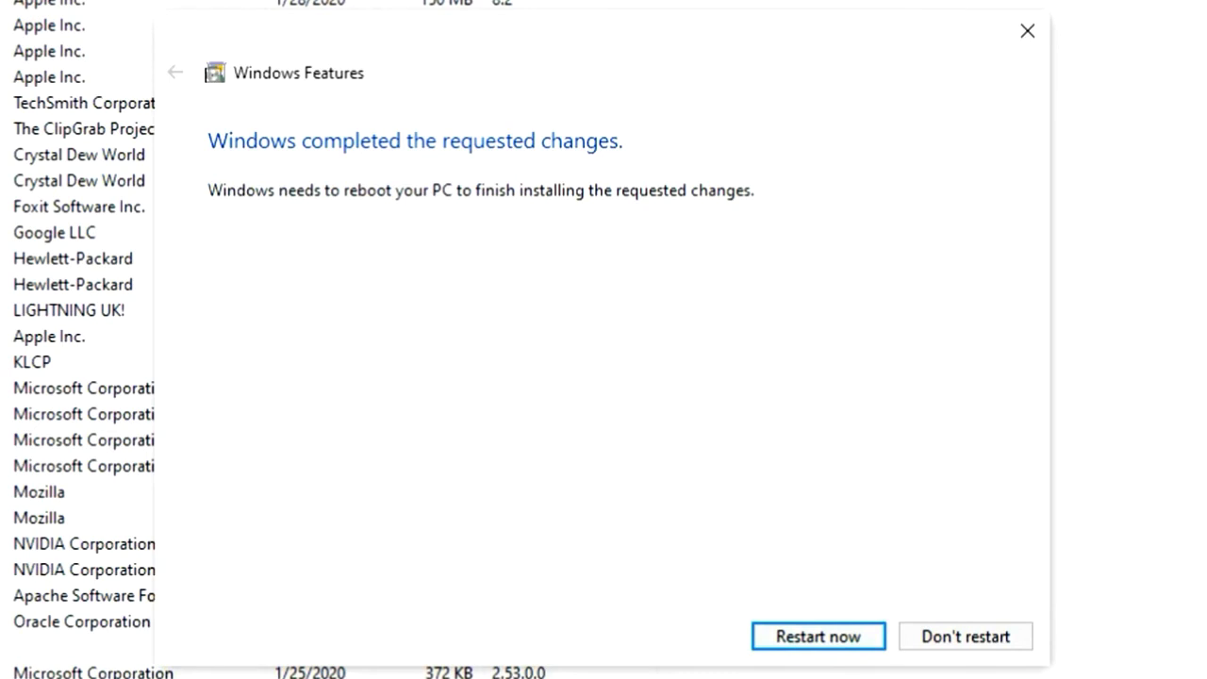
click(818, 636)
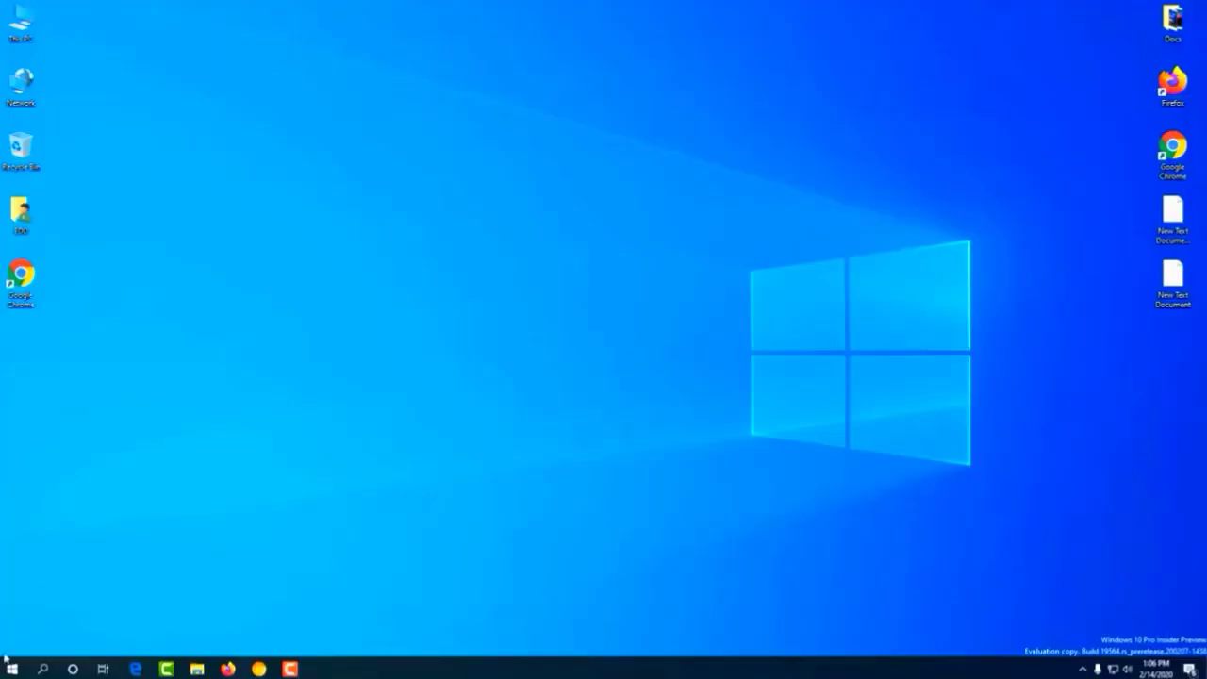
- Search Windows for "store", reopen Microsoft Store and show its downloads and updates page
click(42, 669)
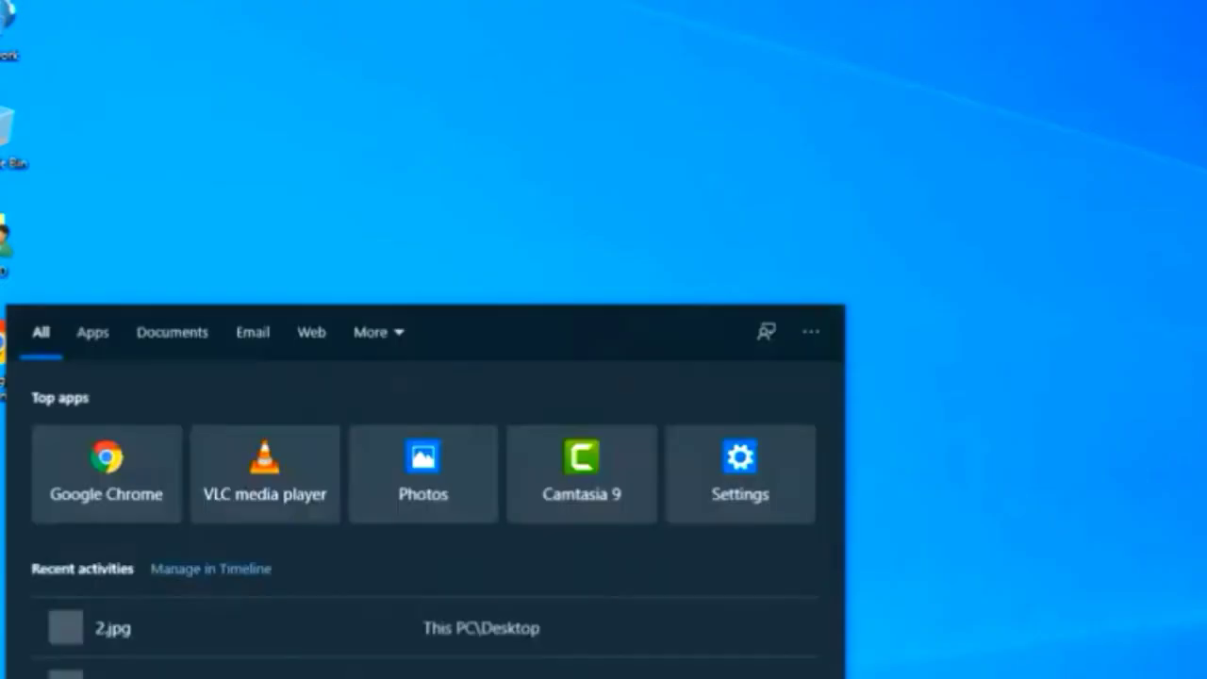
text(store)
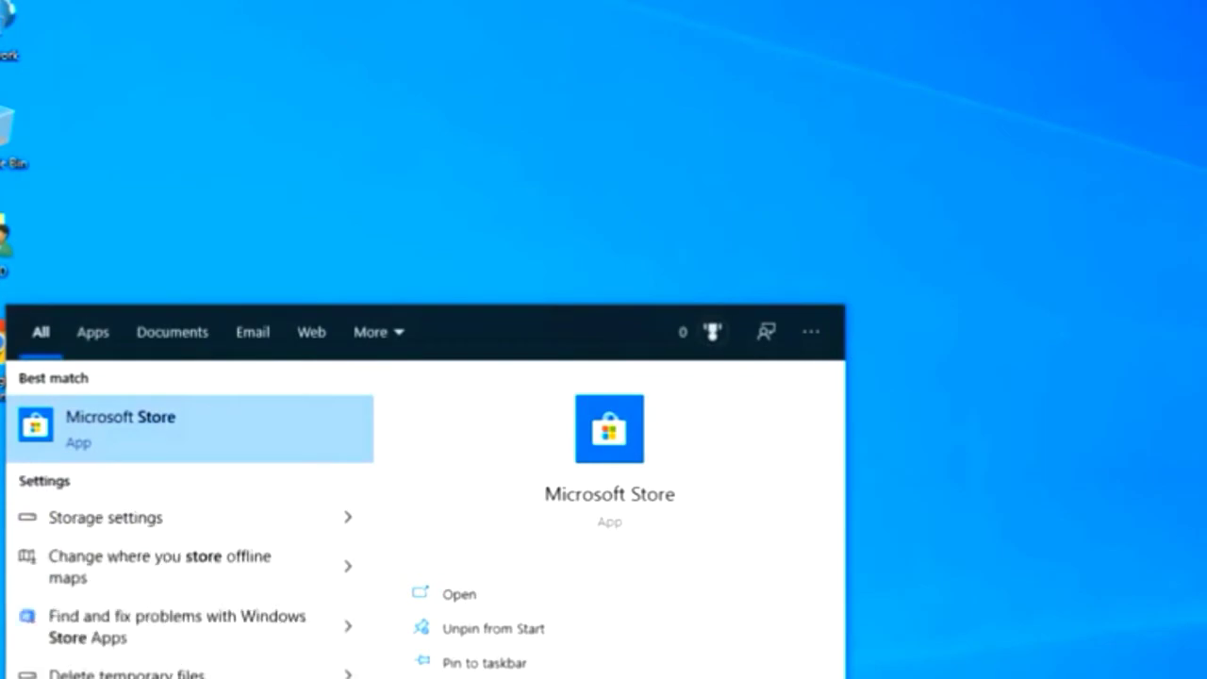
click(157, 439)
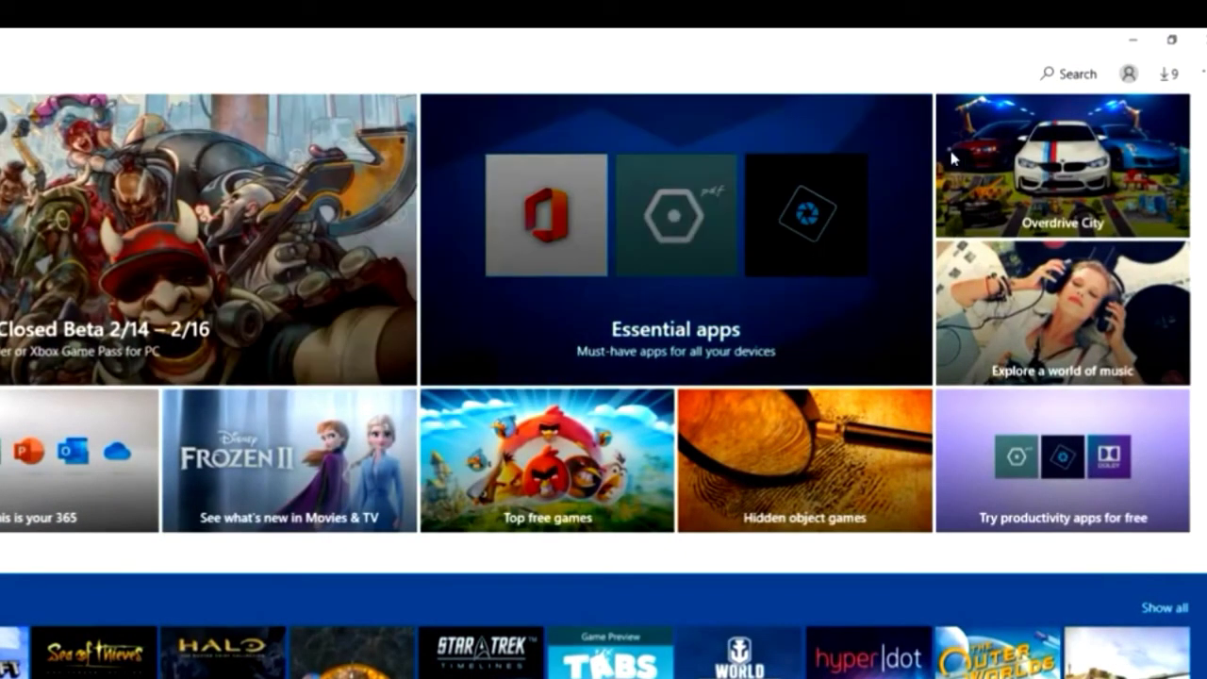
click(1168, 75)
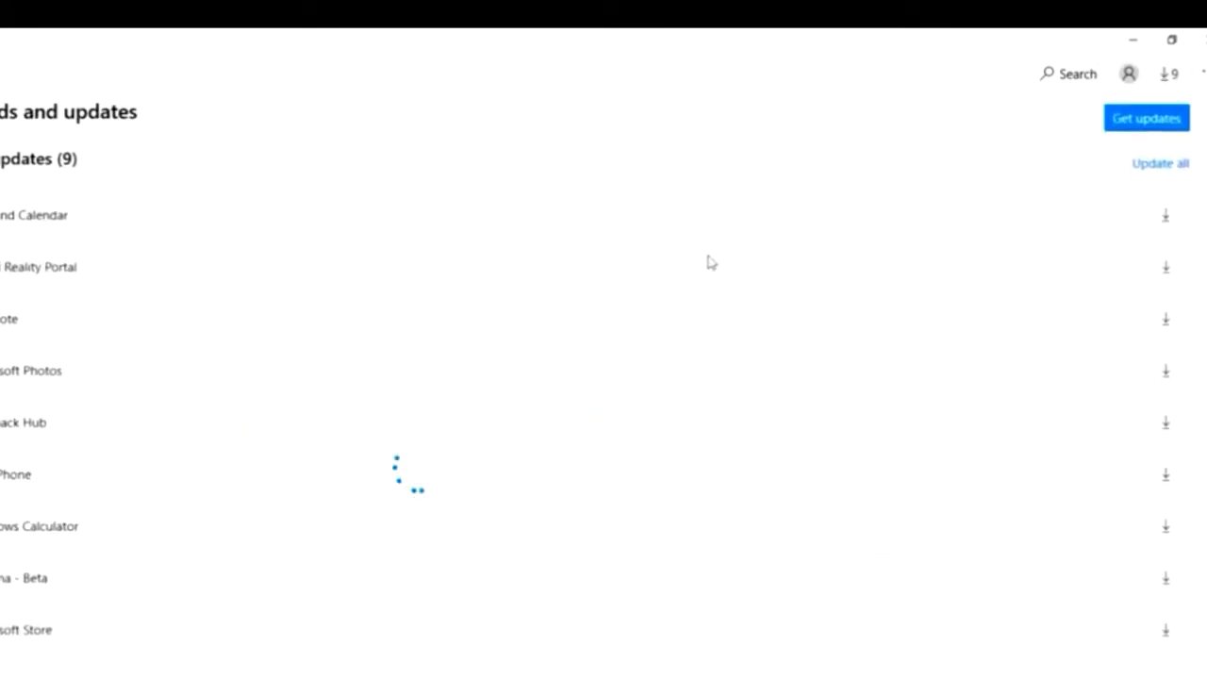
- Search the store for "windows 10x" and install Windows 10X Emulator Image 10.0.19563.0 (Preview)
click(1070, 79)
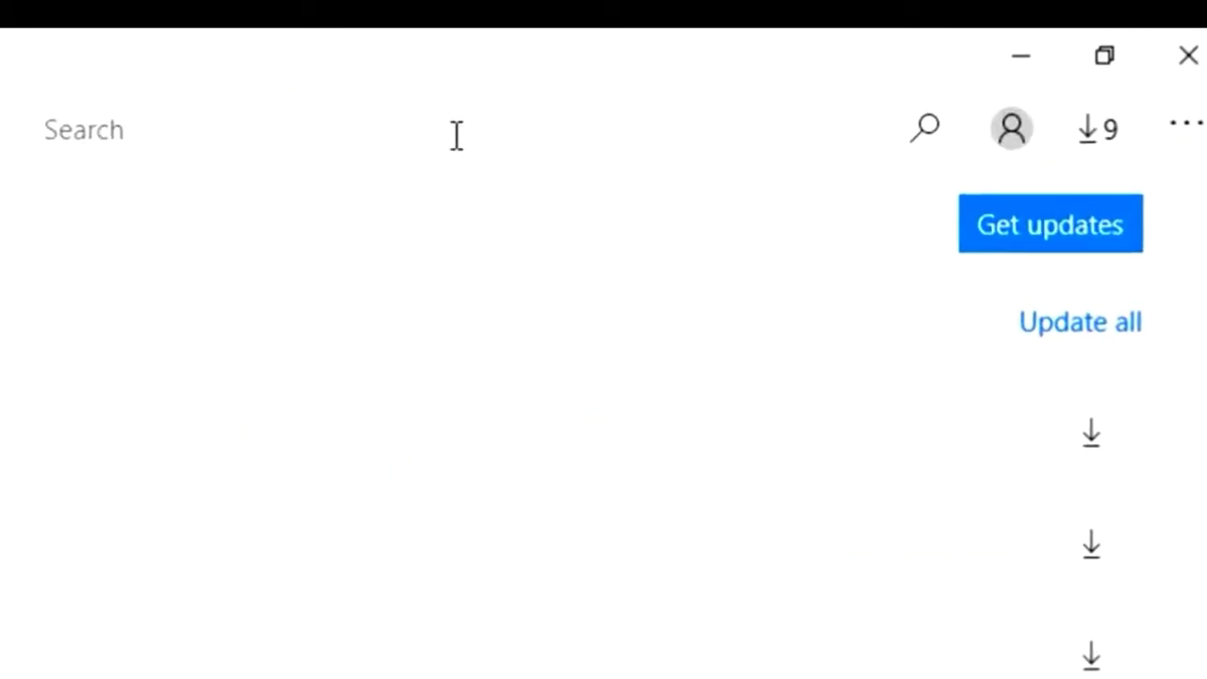
text(windowx)
key(BackSpace)
text(s x)
key(BackSpace)
text(10x)
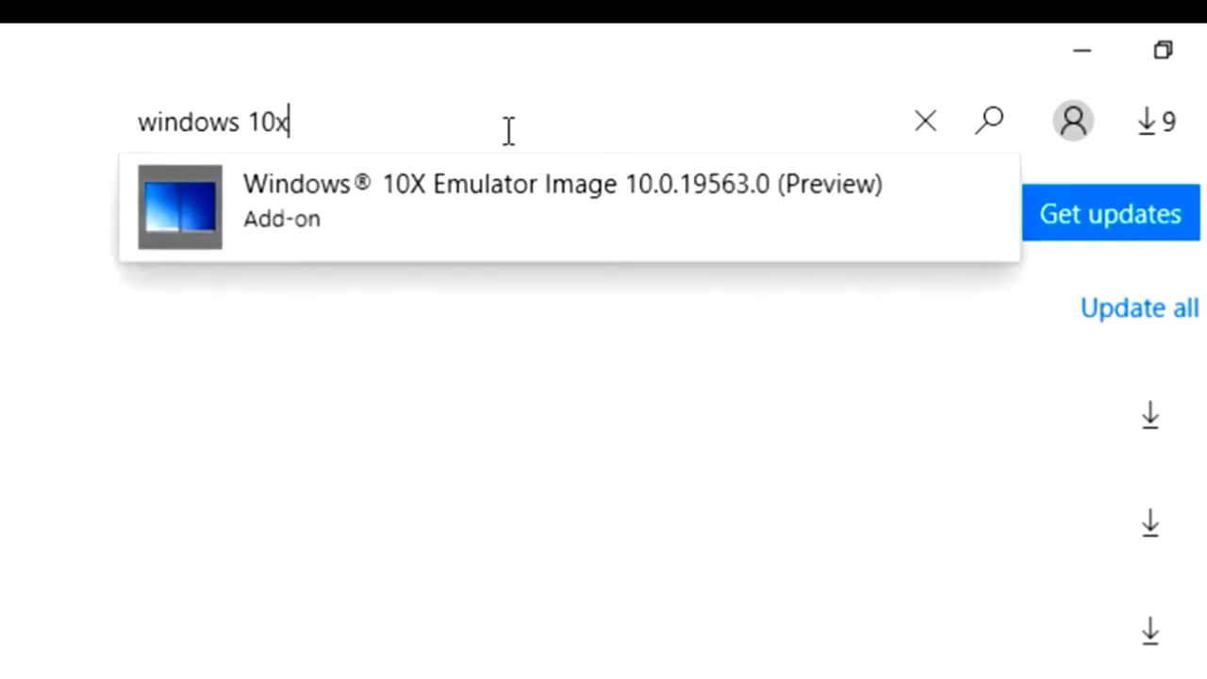
click(362, 218)
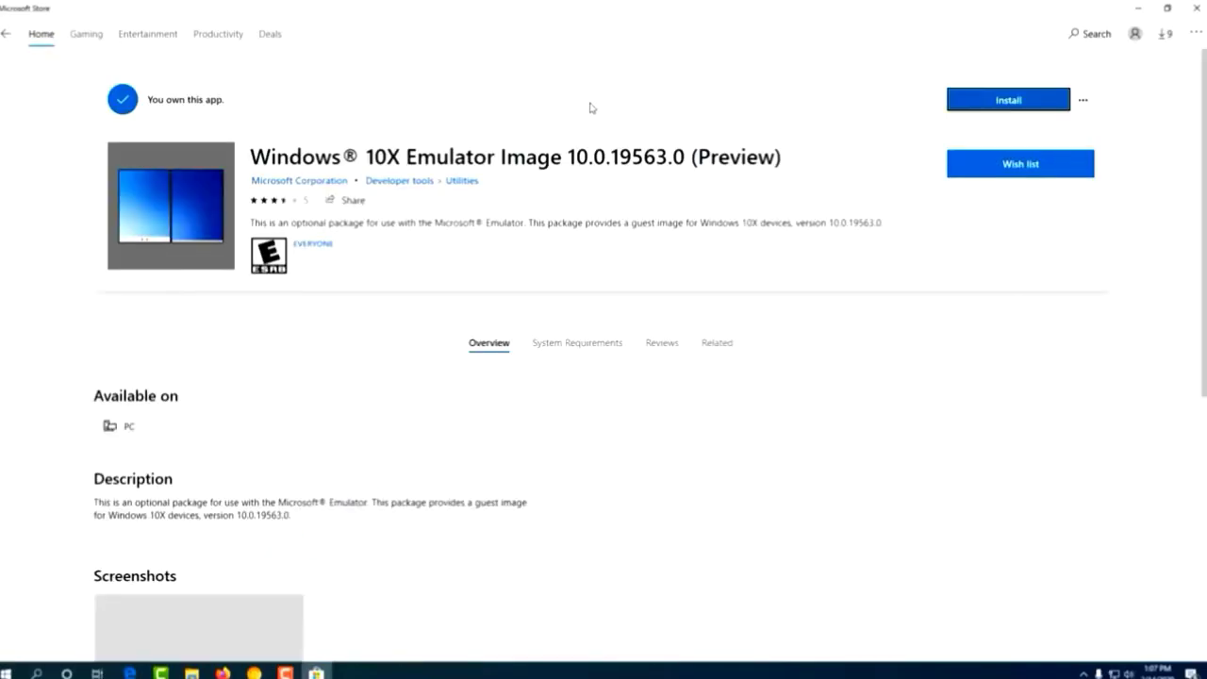
click(990, 102)
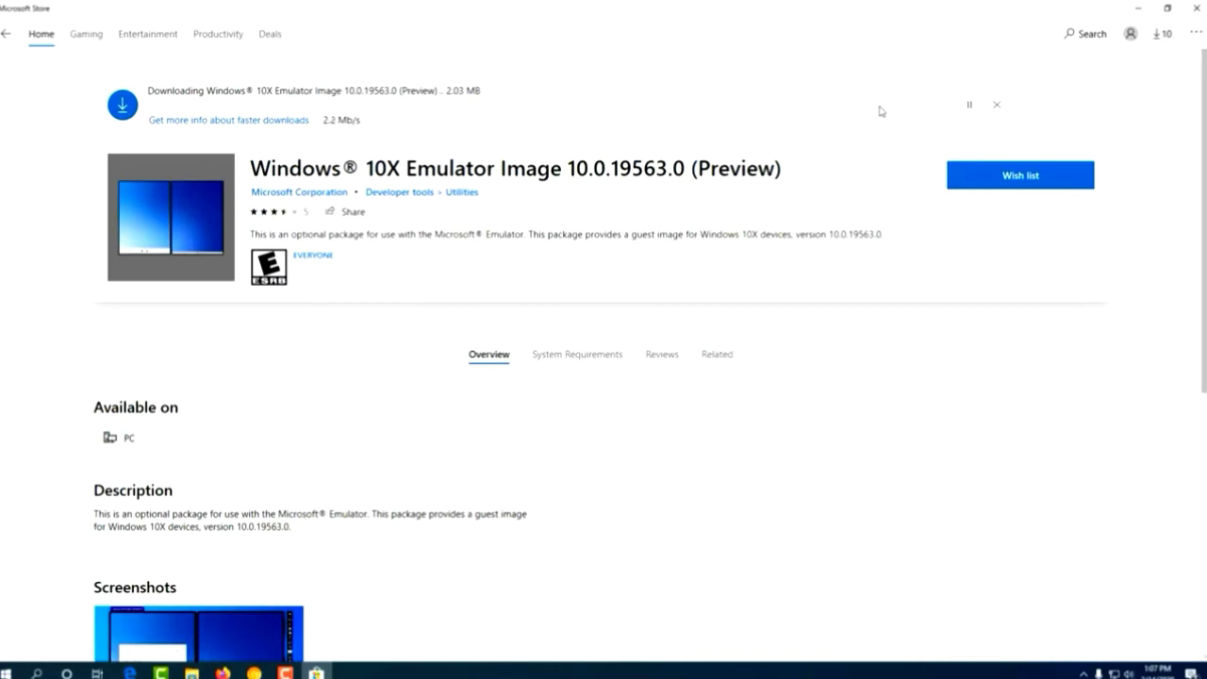
click(1170, 38)
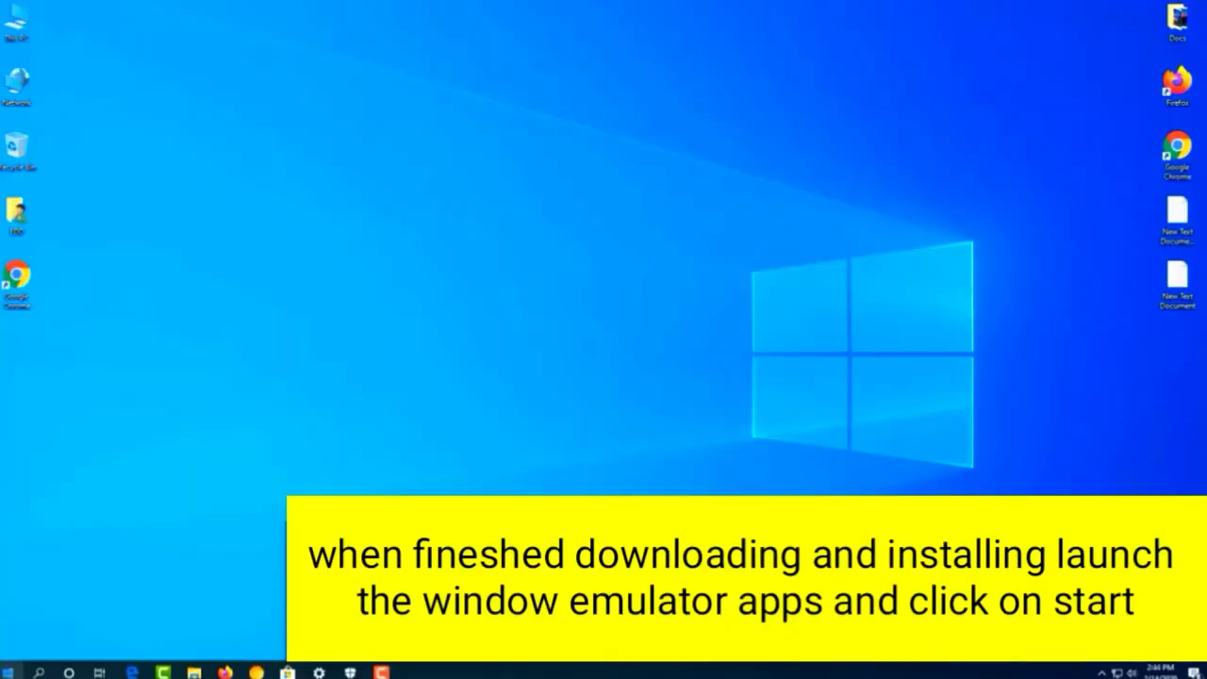
- Launch Microsoft Emulator and start Windows 10X Emulator 10.0.19563.0 (Preview), retrying in elevated mode with joining the Hyper-V Administrators security group enabled
click(7, 671)
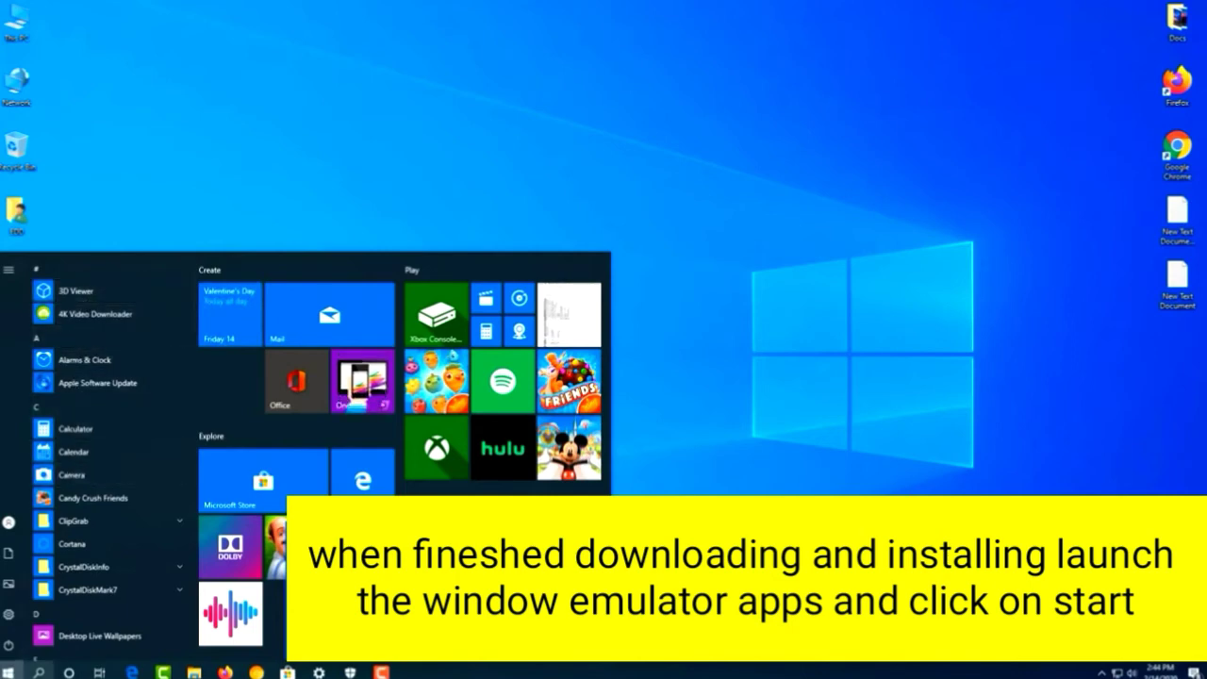
scroll(94, 444, down, 2)
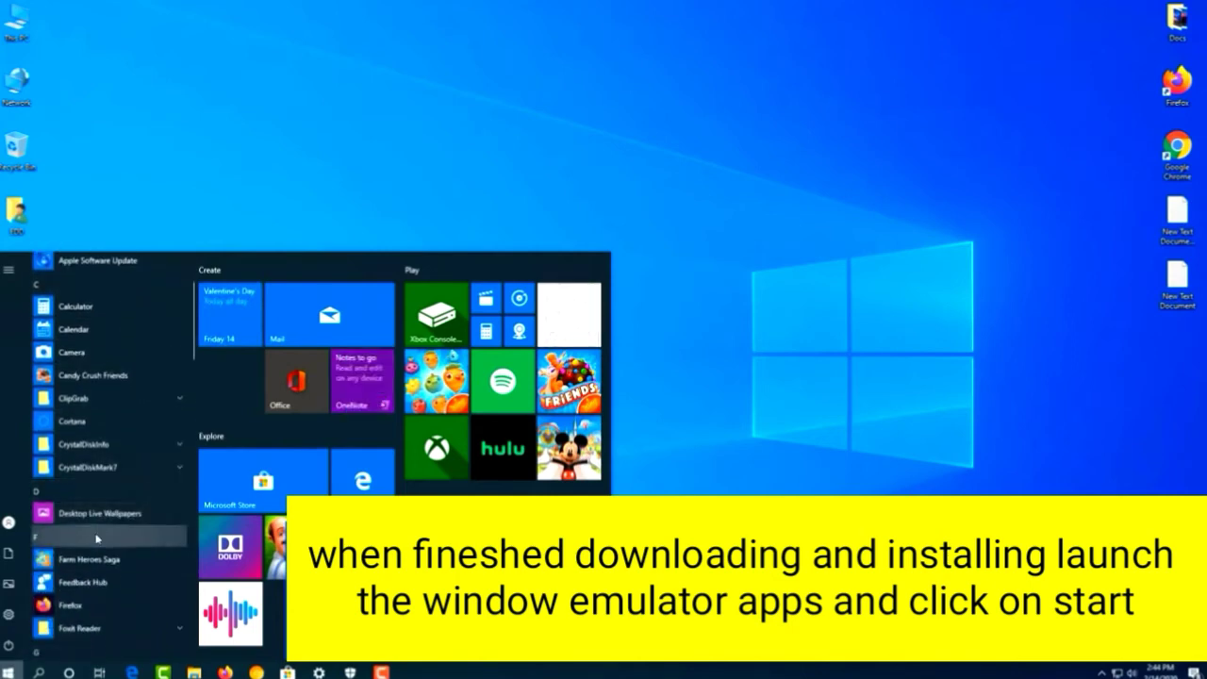
scroll(96, 537, down, 5)
scroll(95, 542, down, 5)
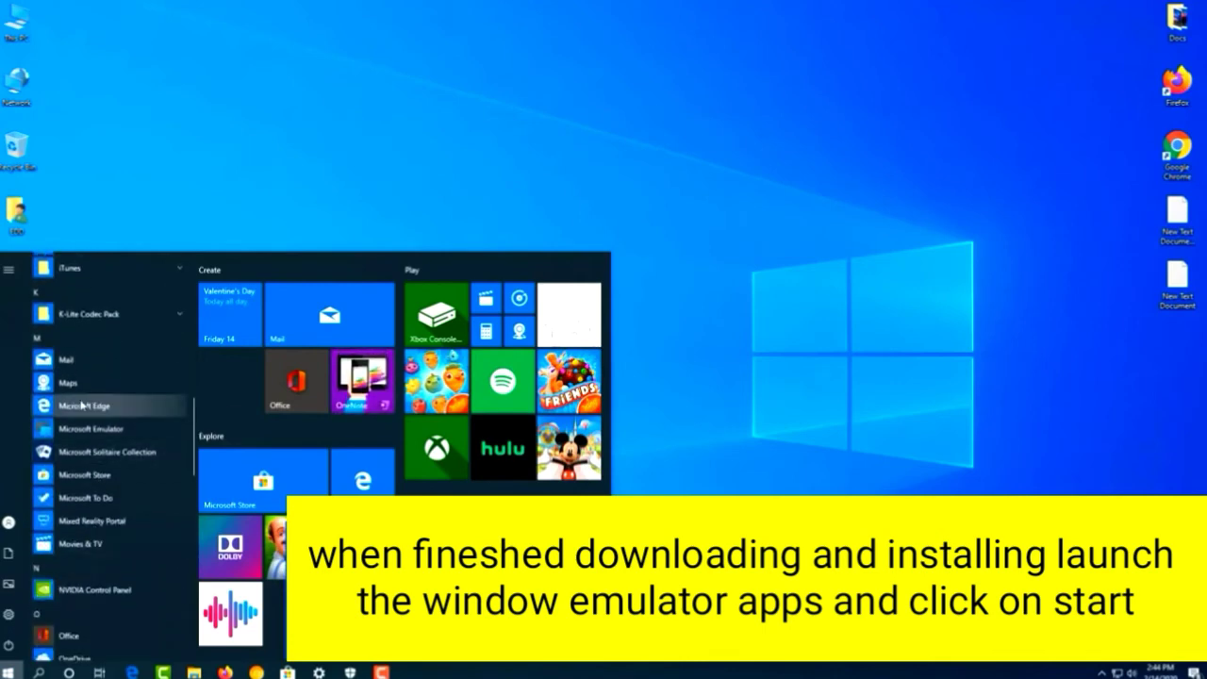
click(95, 430)
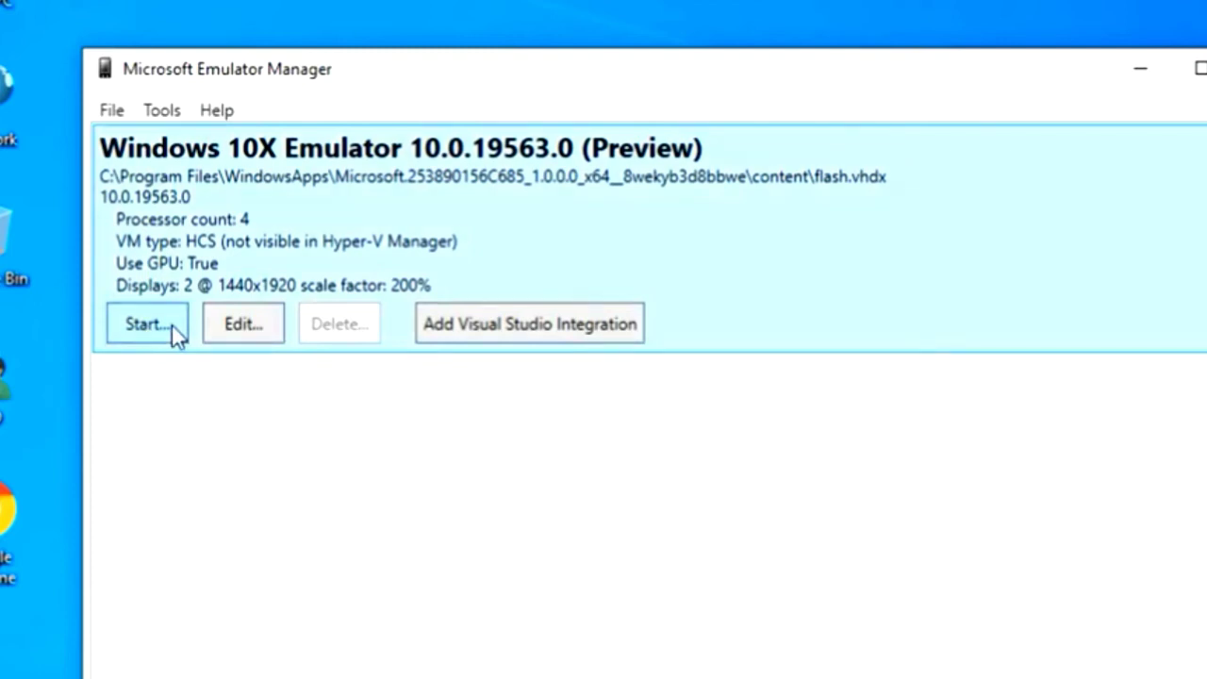
click(172, 326)
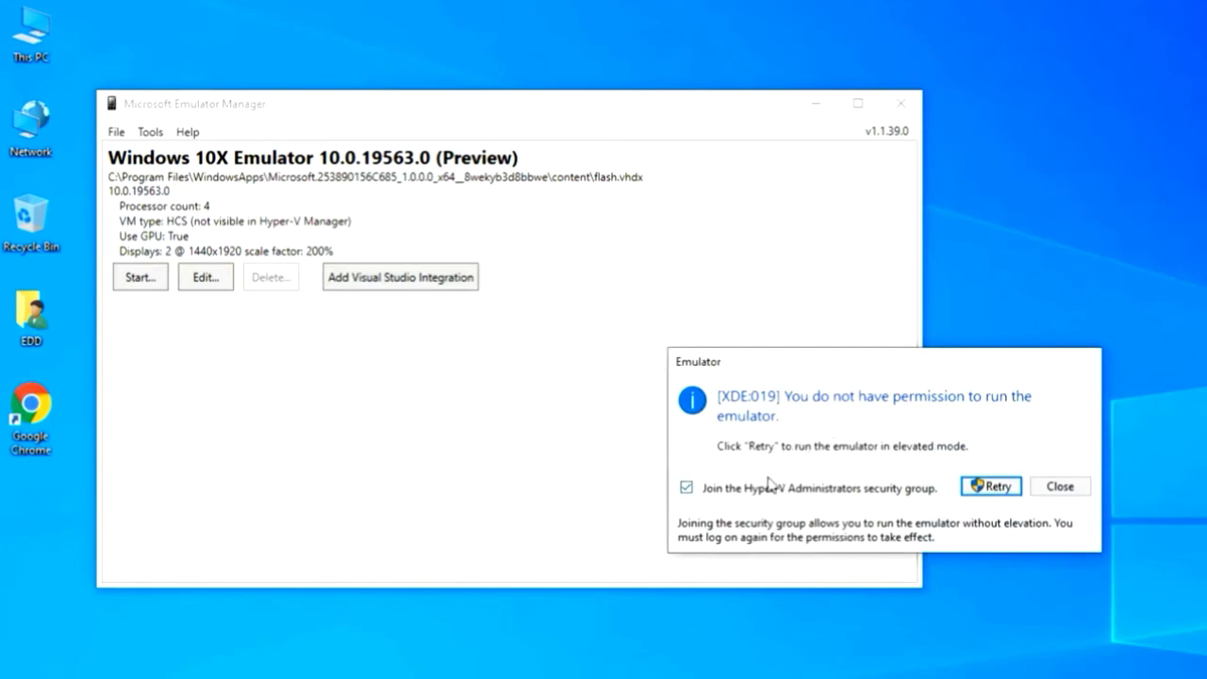
click(991, 487)
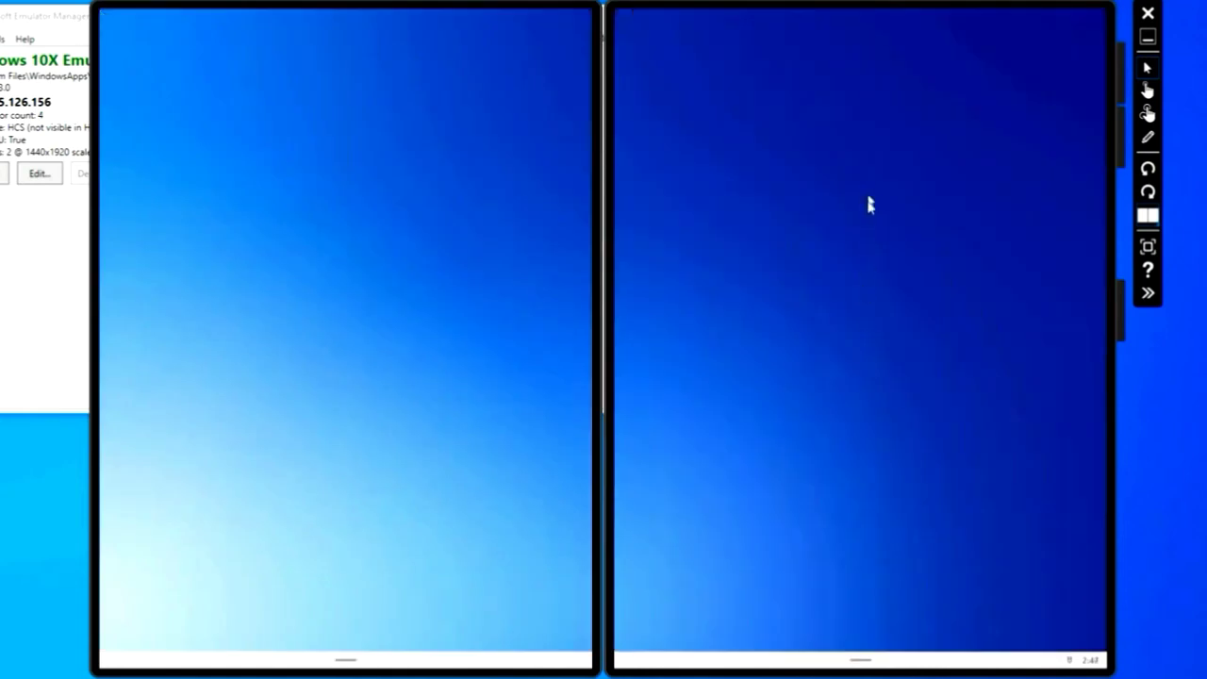
- Open the Windows 10X Settings app on the emulated device's right-hand display
mouse_move(1088, 662)
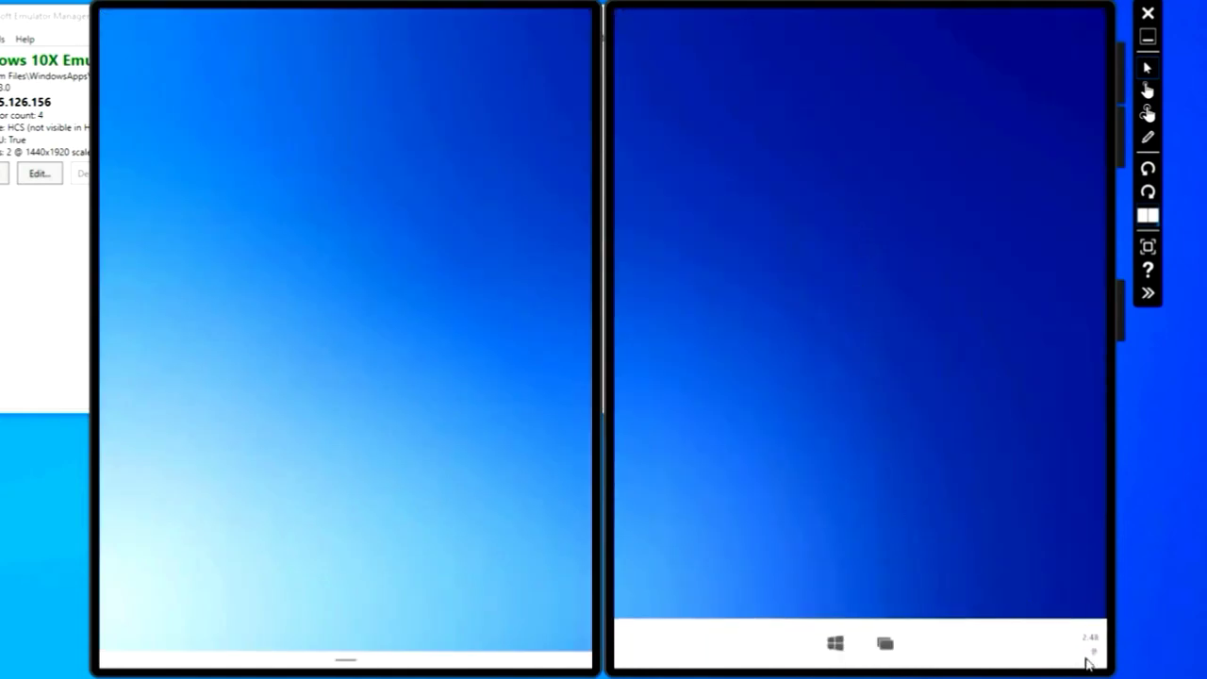
click(835, 644)
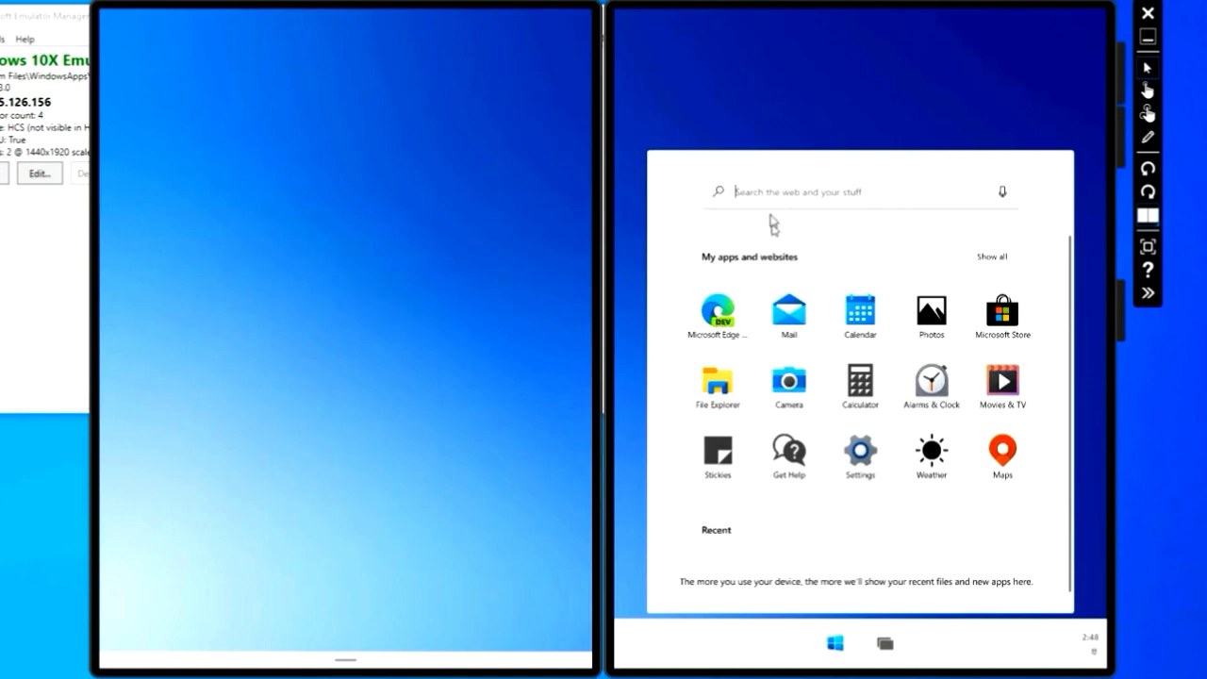
click(860, 460)
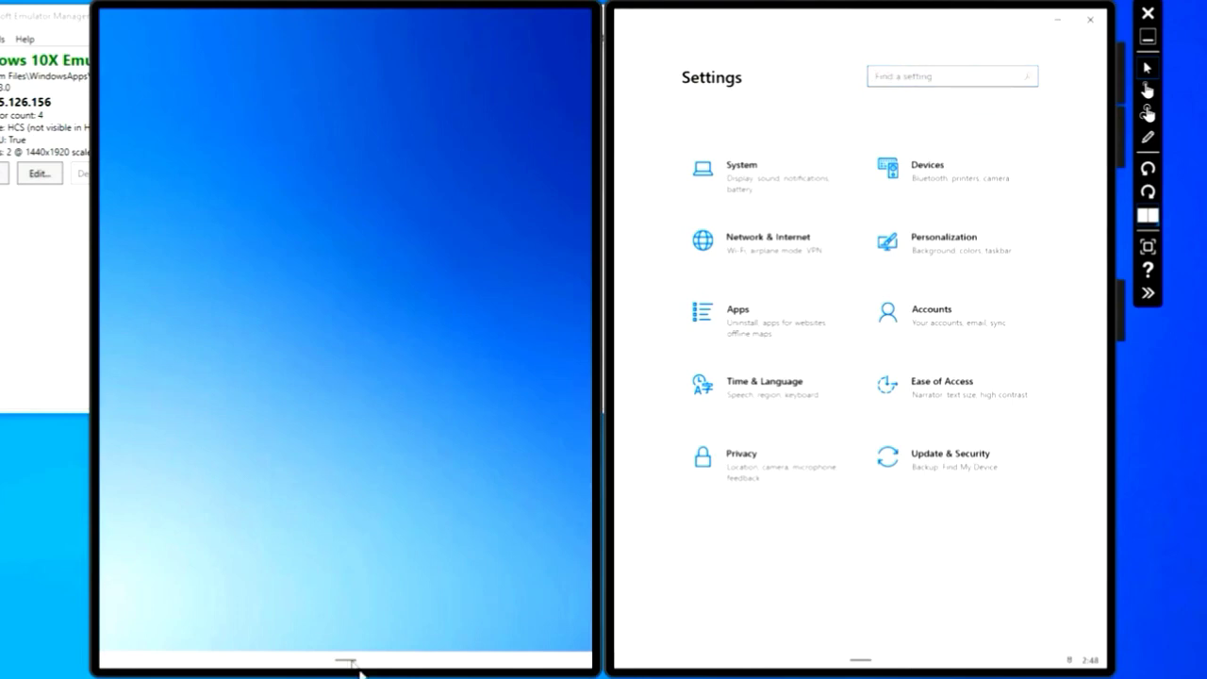
- Open File Explorer from the Windows 10X app launcher on the emulated device's left-hand display
mouse_move(345, 658)
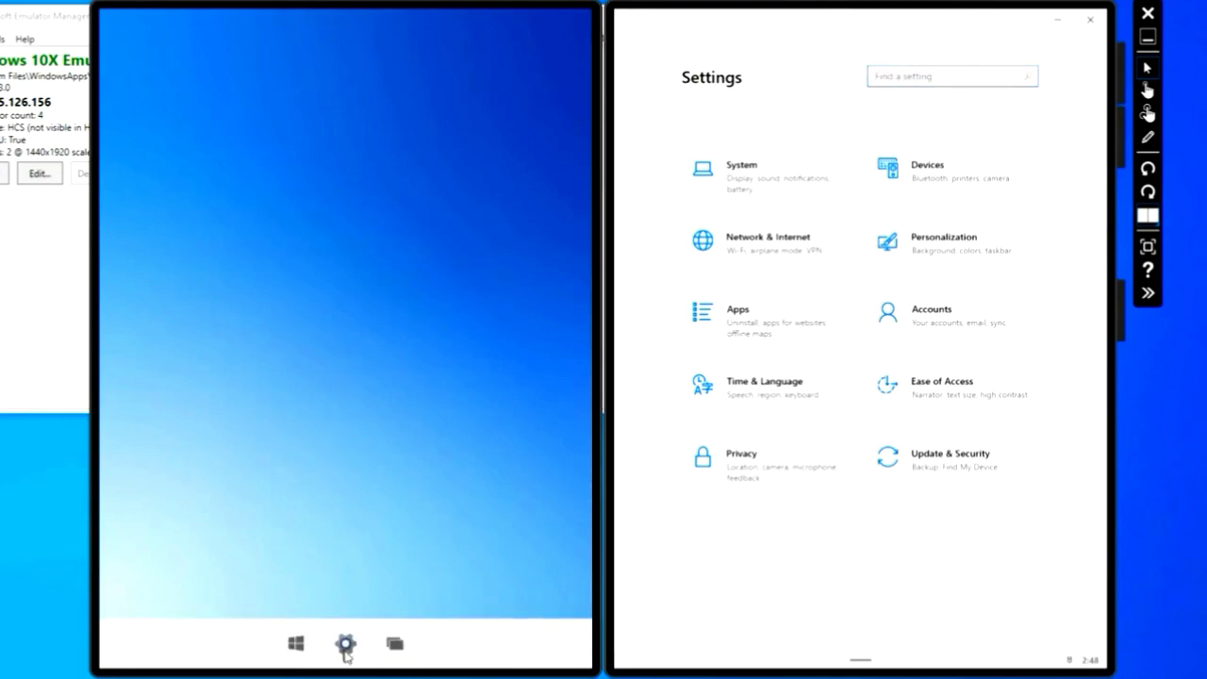
click(295, 645)
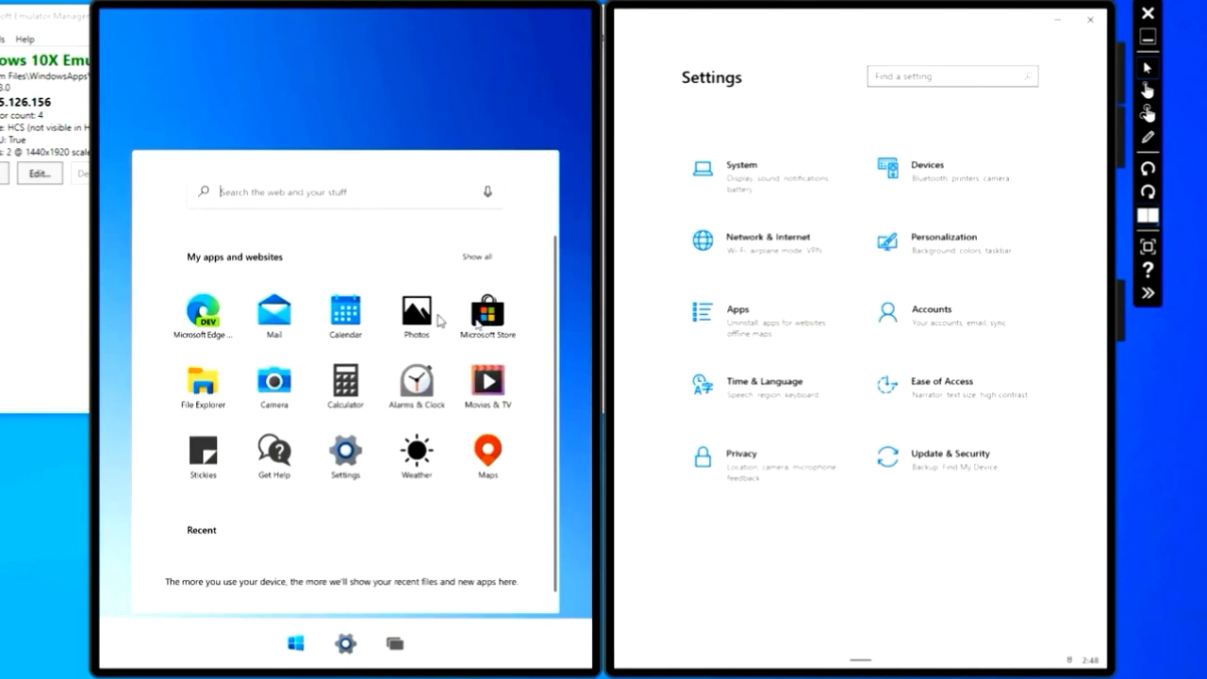
click(209, 384)
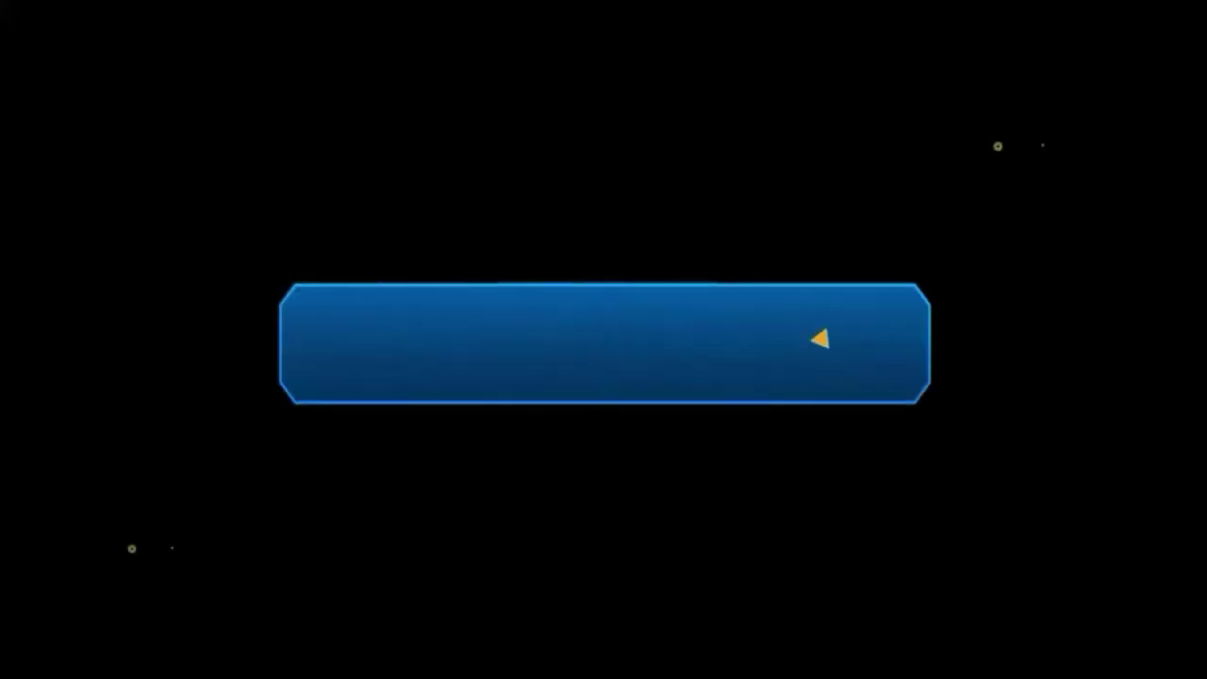